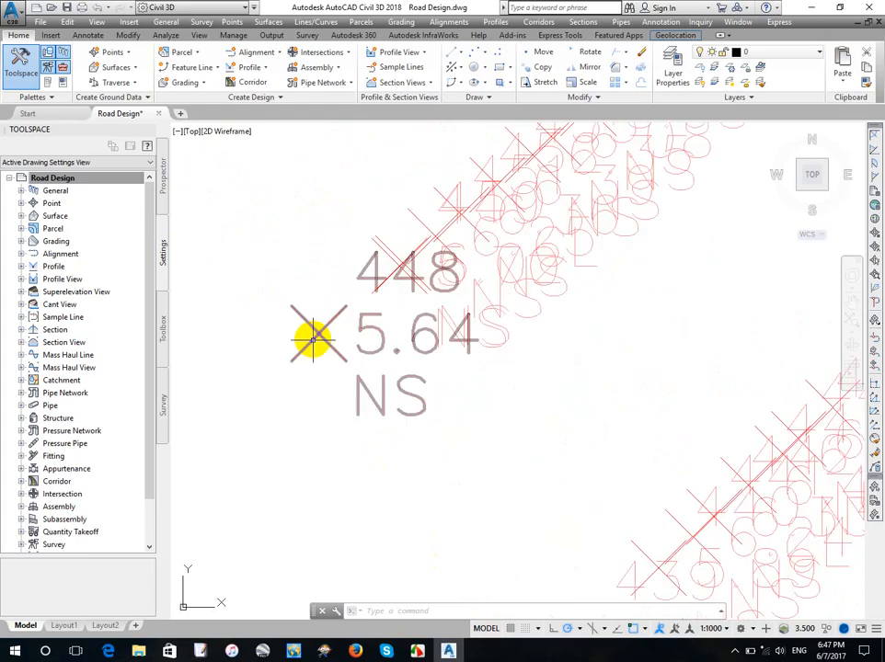
# Examine the marker and label of survey point 448 in the drawing, then clear the selection
pyautogui.click(313, 326)
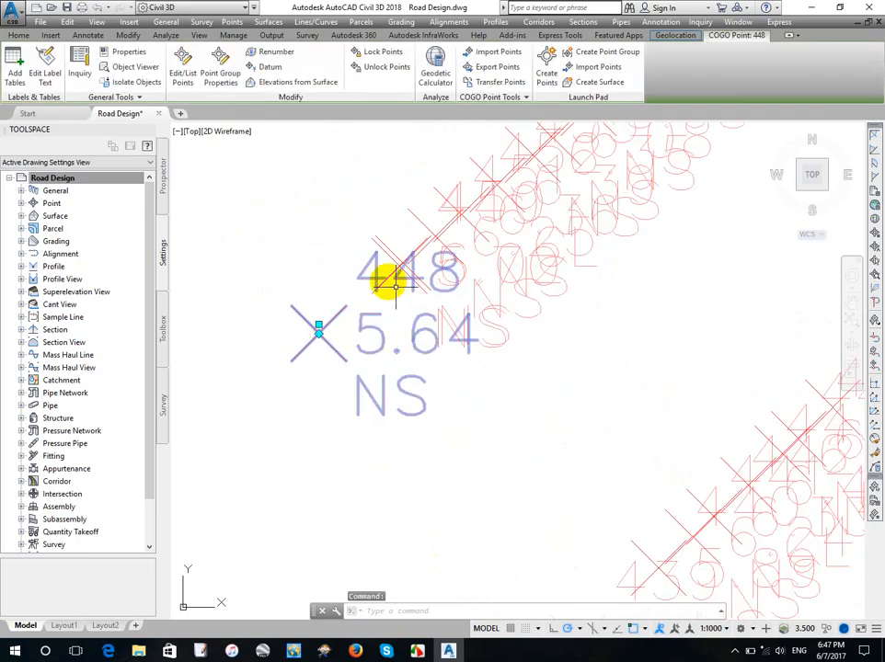
pyautogui.scroll(2, 386, 278)
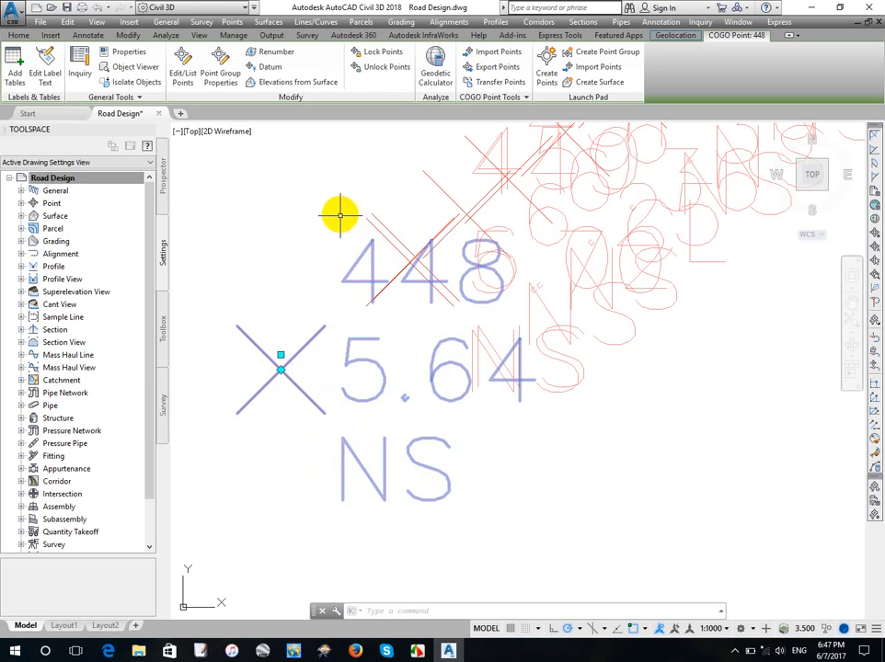
pyautogui.moveTo(335, 204)
pyautogui.mouseDown()
pyautogui.moveTo(418, 509)
pyautogui.moveTo(290, 241)
pyautogui.mouseUp()
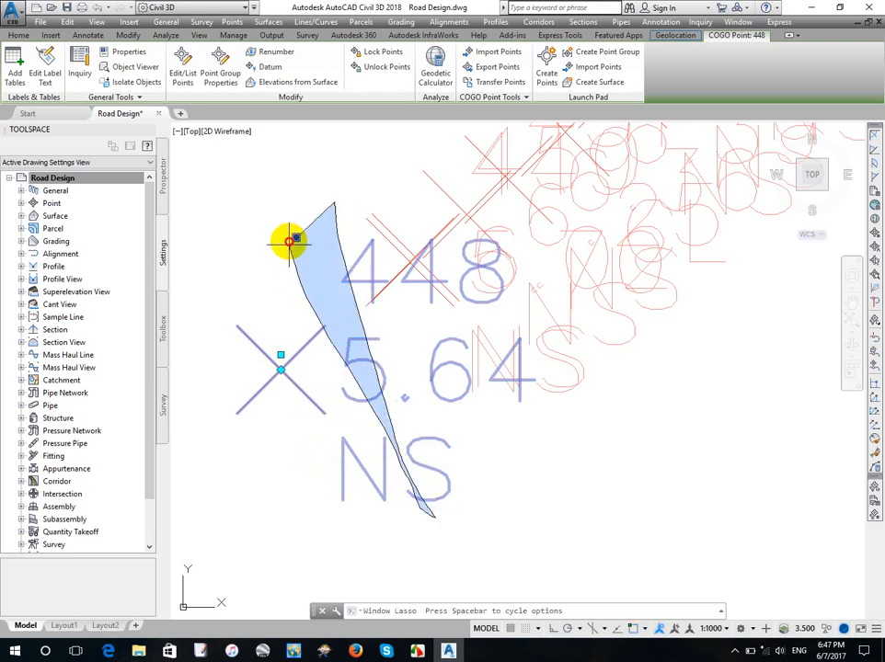
pyautogui.click(332, 224)
pyautogui.click(334, 213)
pyautogui.click(329, 208)
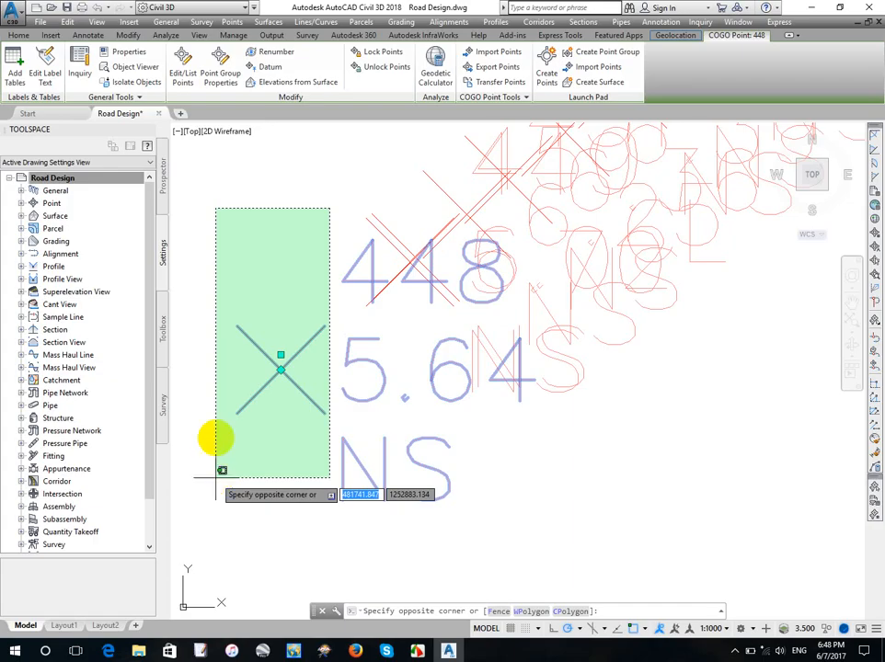
pyautogui.click(257, 270)
pyautogui.press('Escape')
pyautogui.press('Escape')
pyautogui.press('Escape')
pyautogui.scroll(-2, 455, 332)
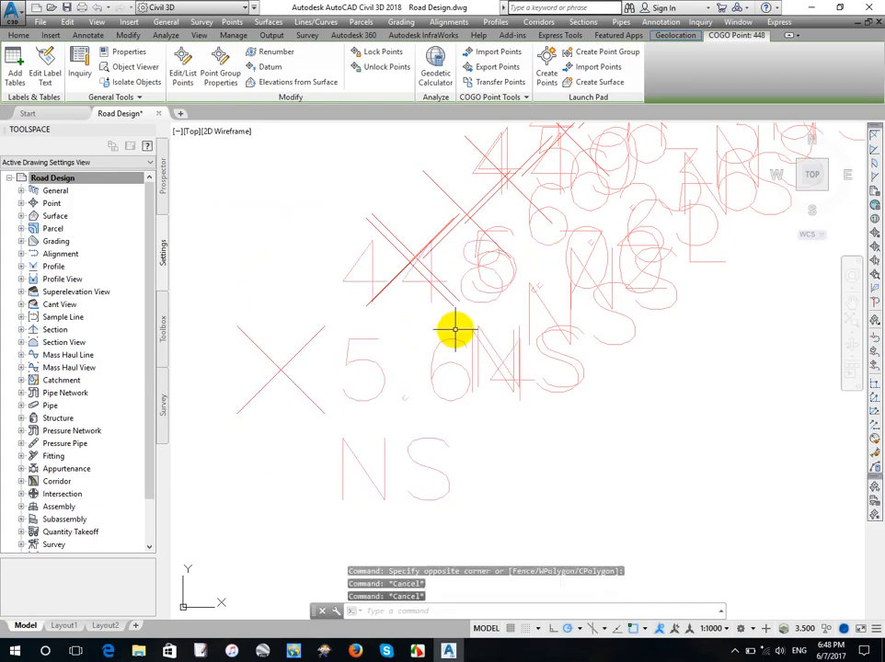
pyautogui.scroll(-3, 217, 291)
# Open the properties of the 00_All Point point group
pyautogui.click(165, 190)
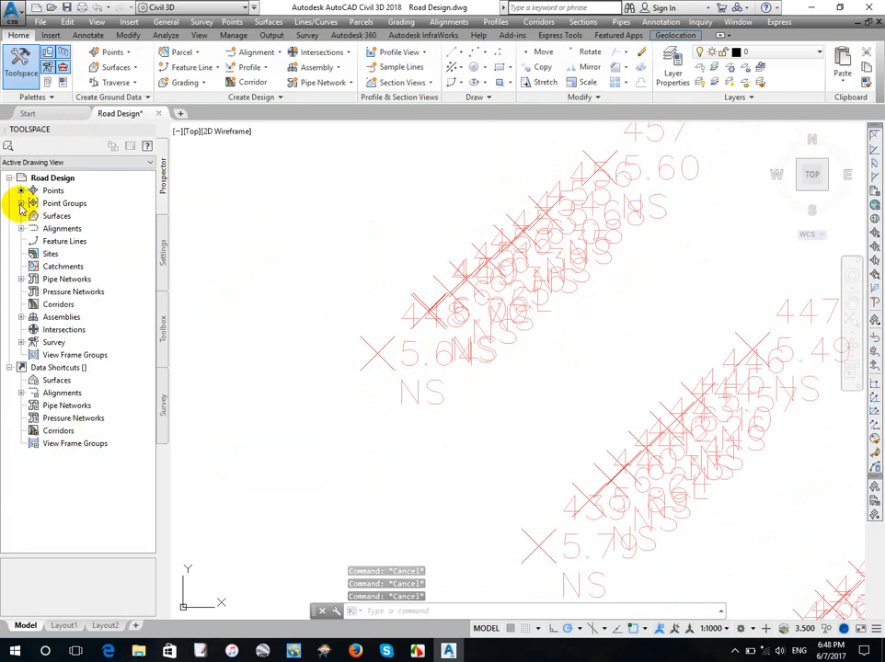
pyautogui.click(20, 203)
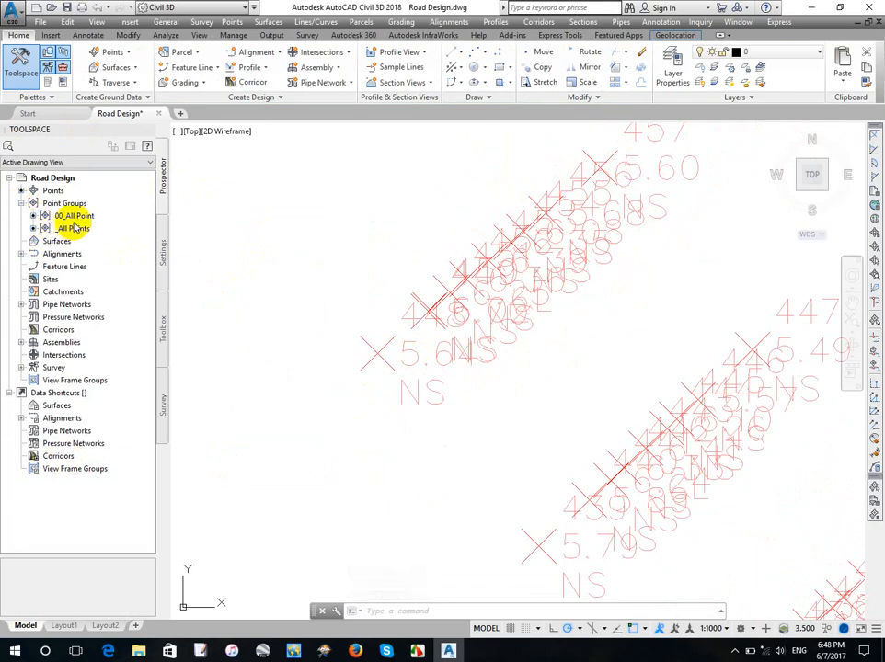
pyautogui.click(79, 218)
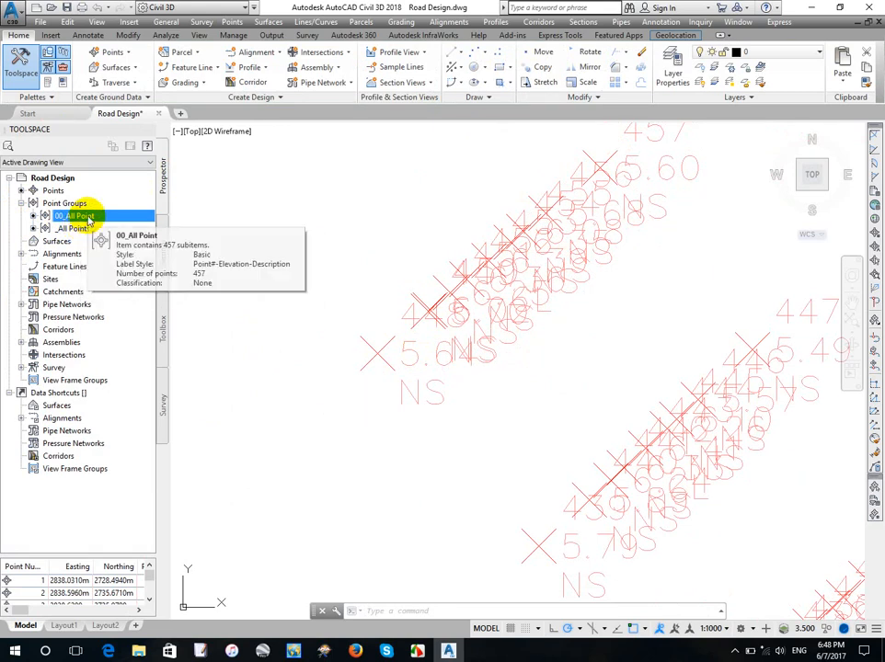
pyautogui.rightClick(90, 220)
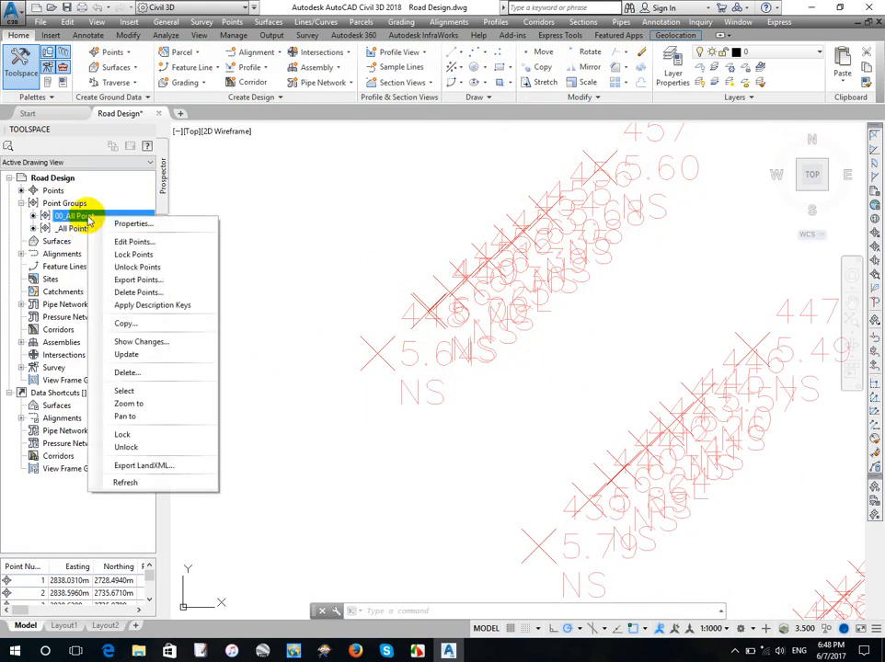
pyautogui.click(133, 225)
pyautogui.moveTo(500, 174); pyautogui.dragTo(411, 171)
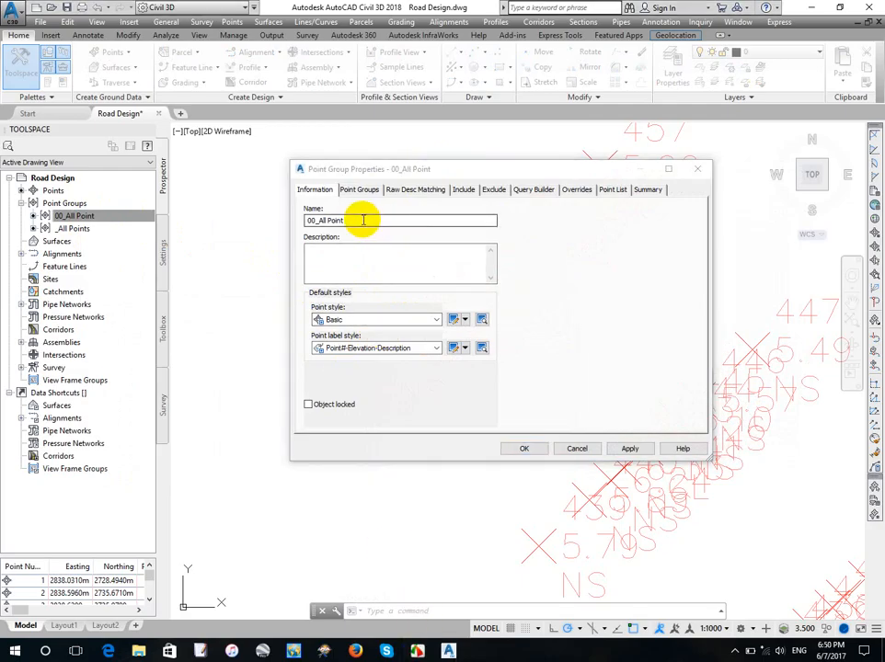
# Create a new point style for the group and name it 00_All Point, reusing the group's name
pyautogui.click(363, 220)
pyautogui.hotkey('ctrl', 'c')
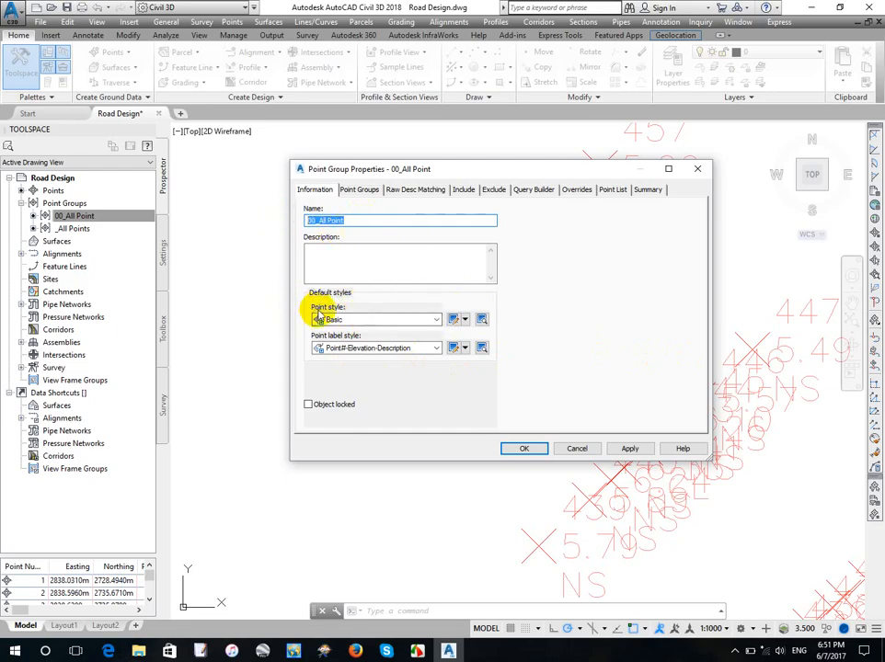
pyautogui.click(464, 322)
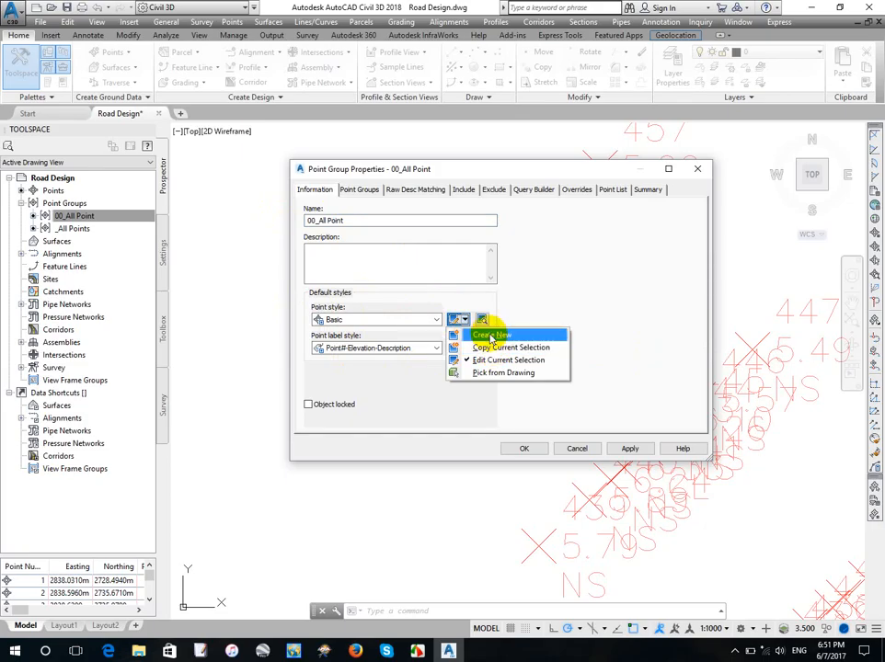
pyautogui.click(492, 336)
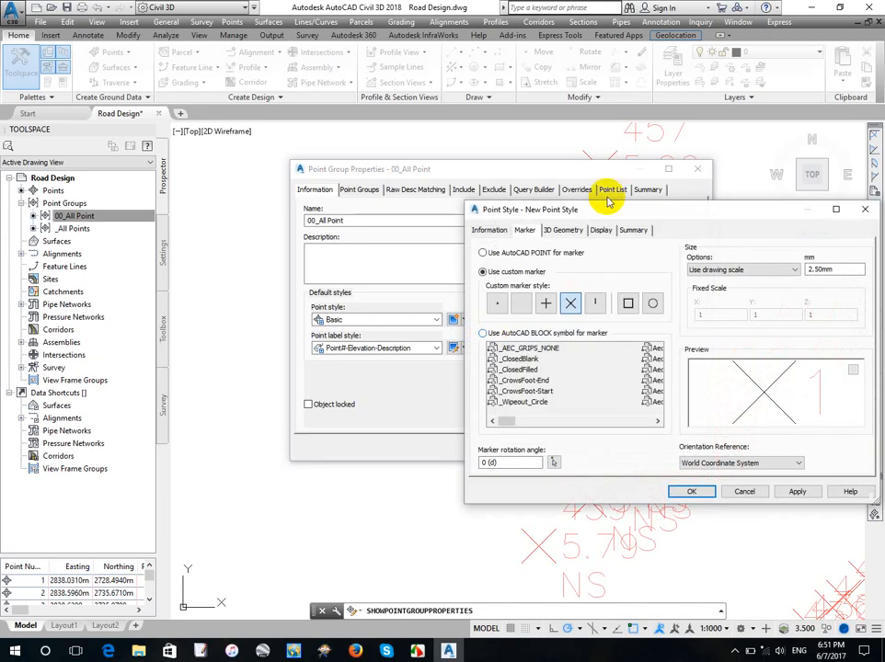
pyautogui.moveTo(648, 213)
pyautogui.mouseDown()
pyautogui.moveTo(450, 187)
pyautogui.moveTo(453, 207)
pyautogui.moveTo(500, 162)
pyautogui.moveTo(464, 190)
pyautogui.mouseUp()
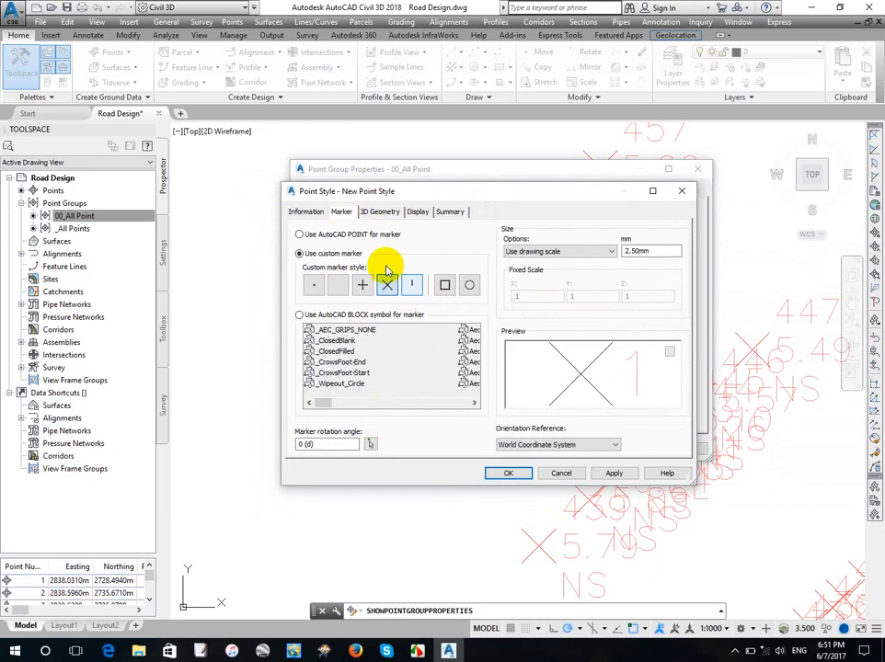
pyautogui.click(306, 212)
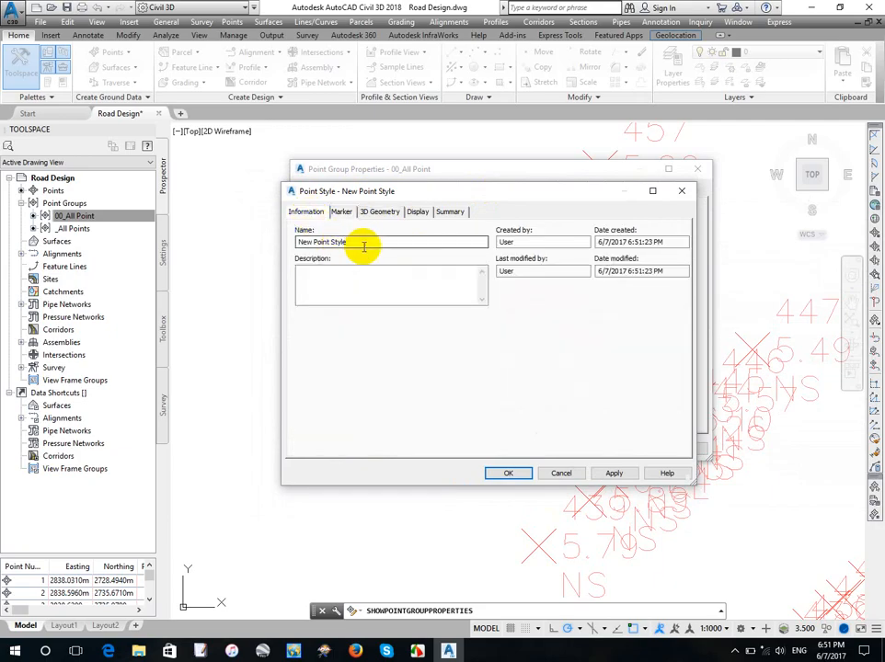
pyautogui.moveTo(363, 245); pyautogui.dragTo(313, 249)
pyautogui.hotkey('ctrl', 'v')
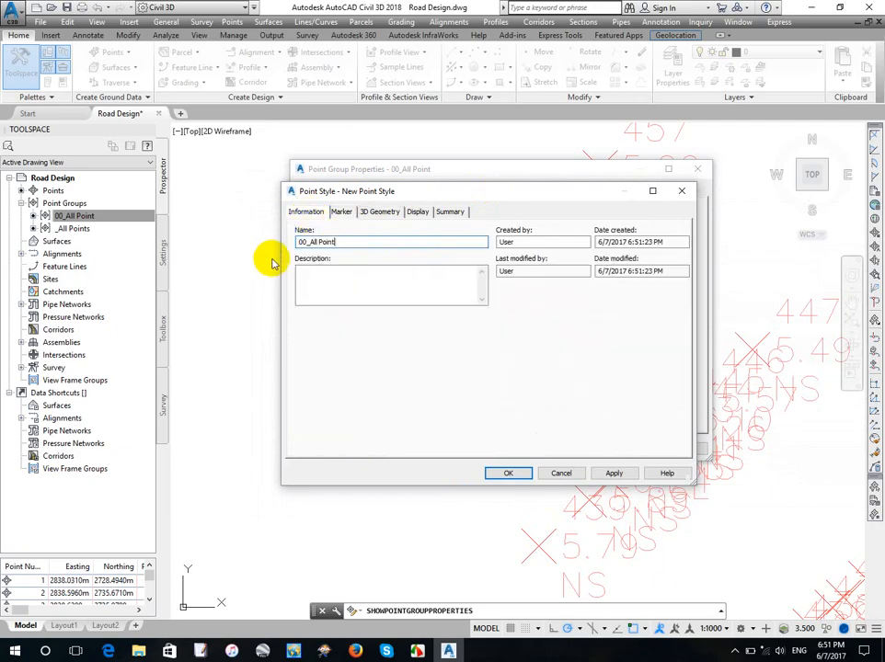
# Define the style's marker as an X with a circle, 0.5 mm at drawing scale and red, and apply it to the point group
pyautogui.click(343, 213)
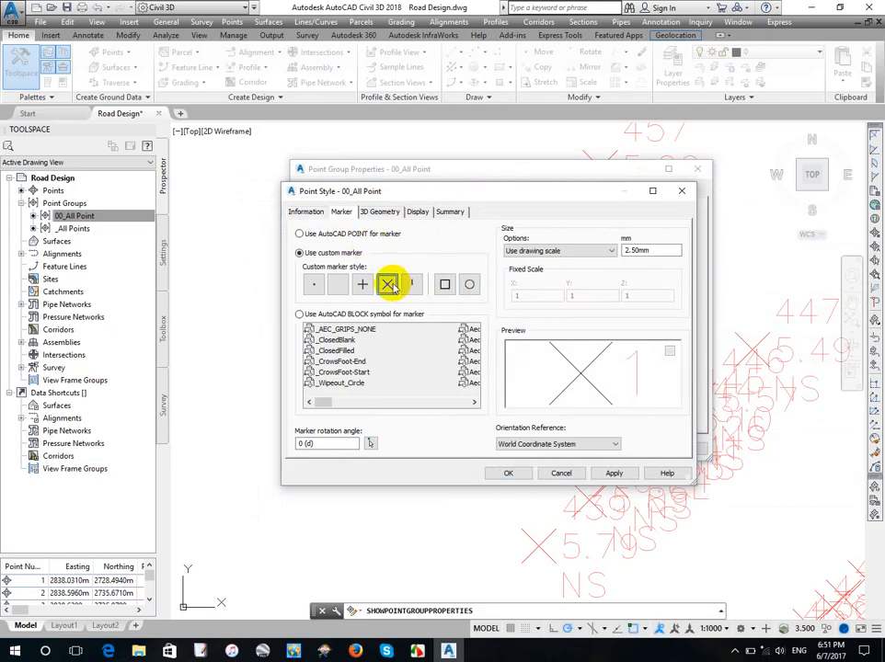
pyautogui.doubleClick(663, 251)
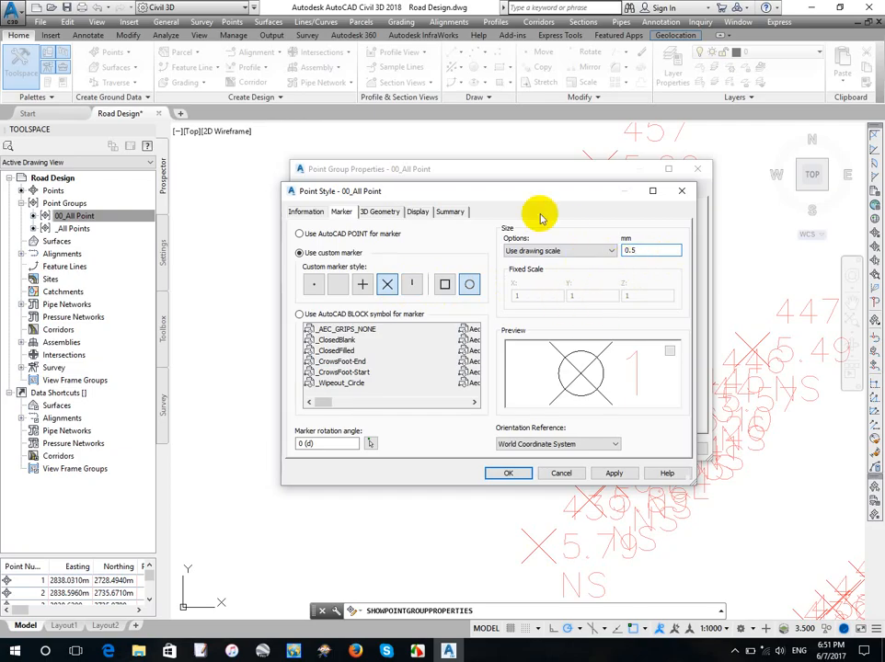
pyautogui.click(418, 213)
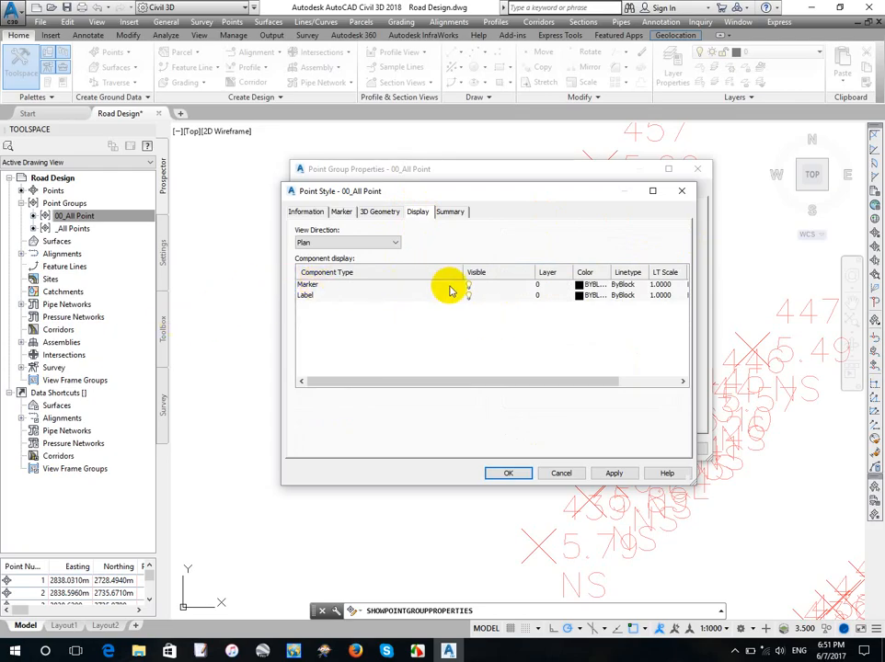
pyautogui.click(579, 286)
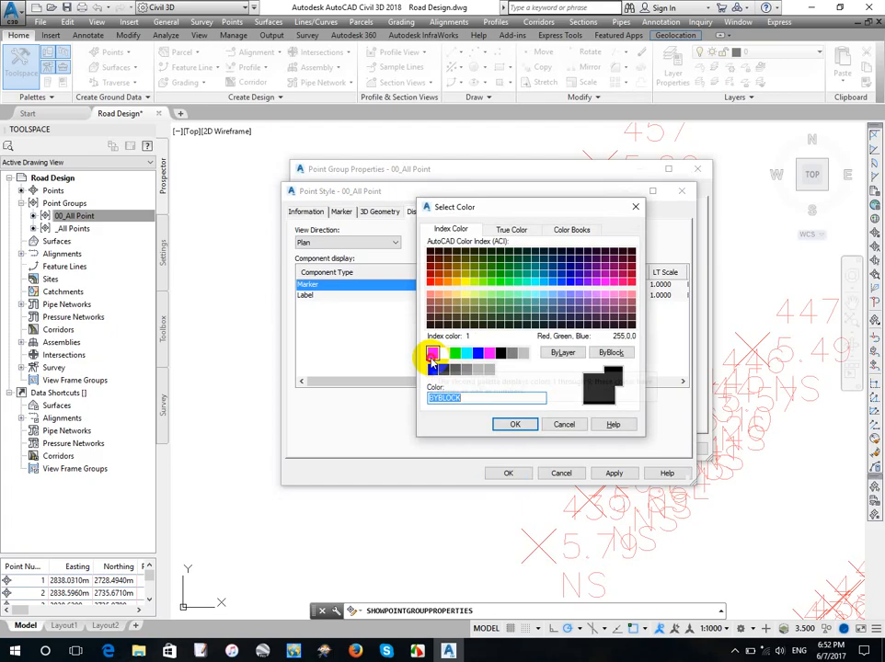
pyautogui.click(432, 352)
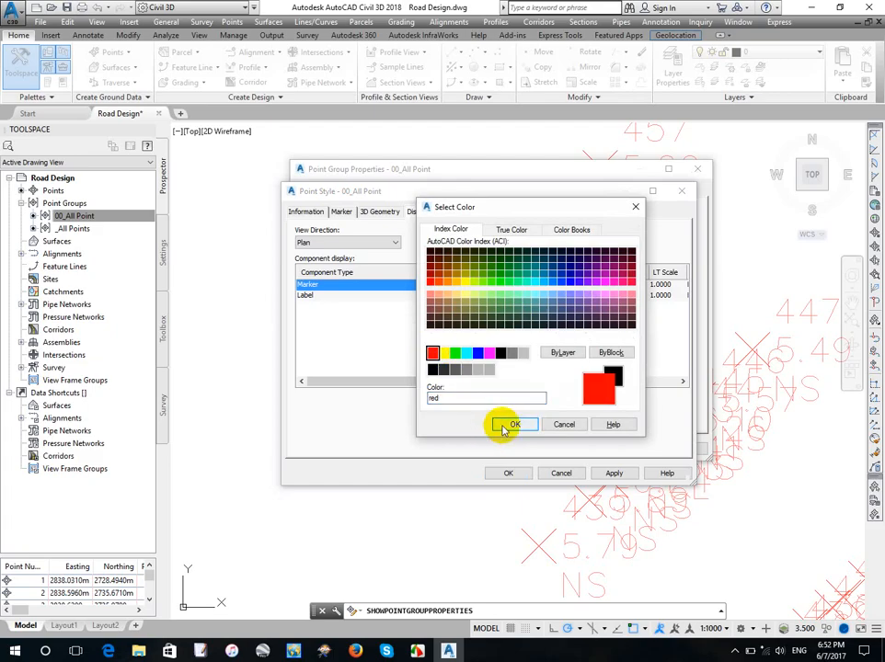
pyautogui.click(506, 425)
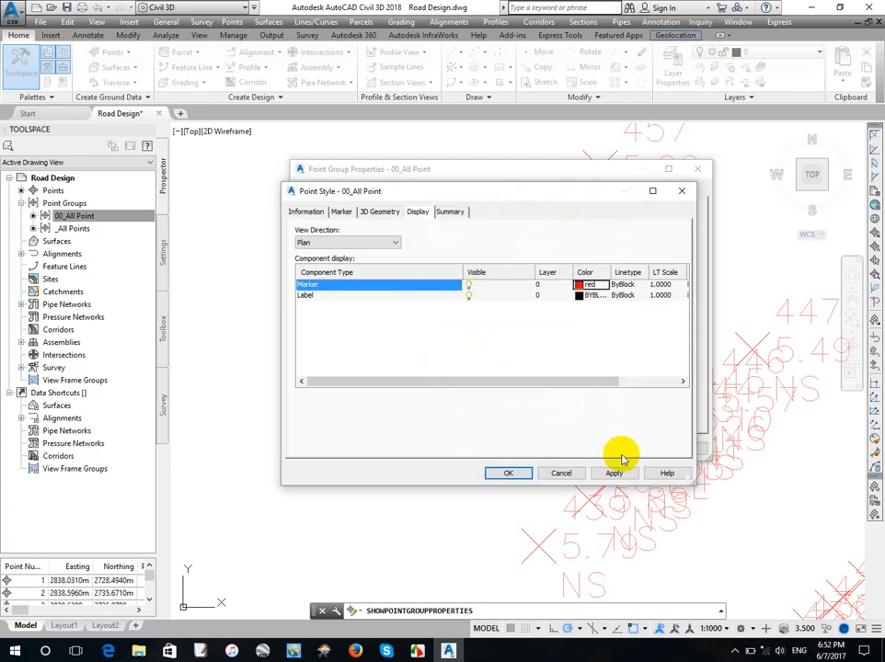
pyautogui.click(509, 472)
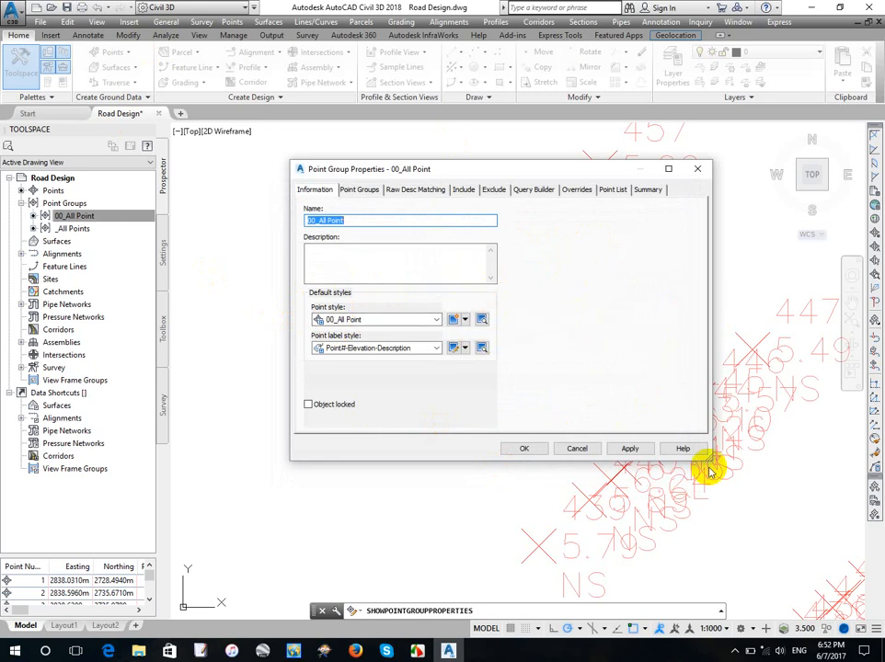
pyautogui.click(629, 449)
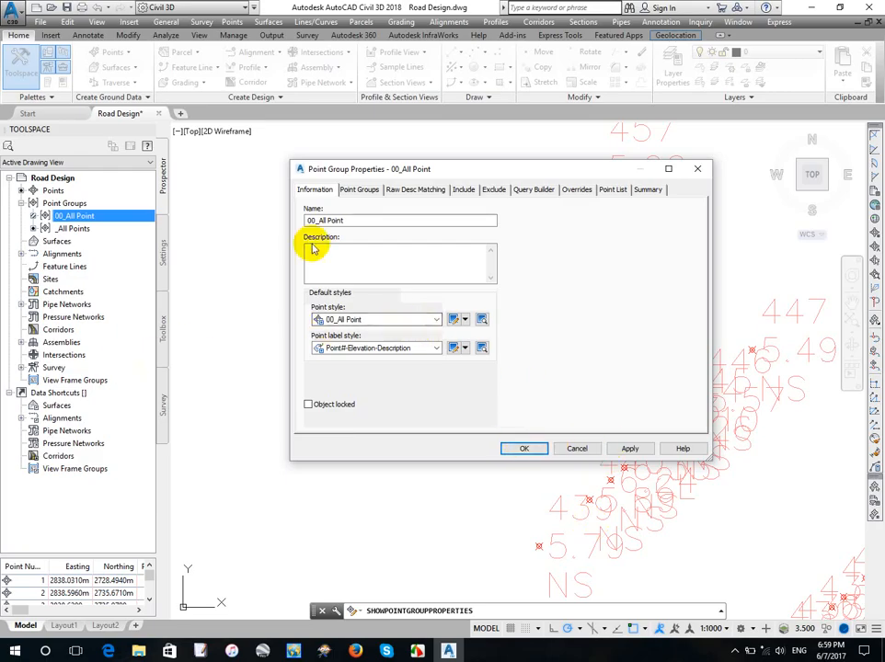
# Create a new point label style for the group and name it 00_All Point, reusing the group's name
pyautogui.moveTo(369, 220); pyautogui.dragTo(213, 240)
pyautogui.hotkey('ctrl', 'c')
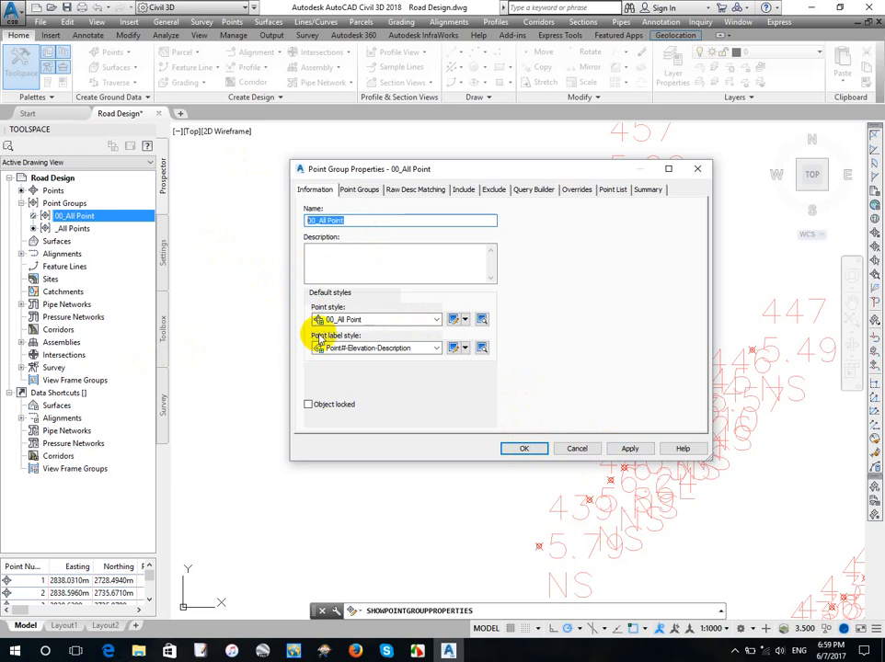
pyautogui.click(464, 347)
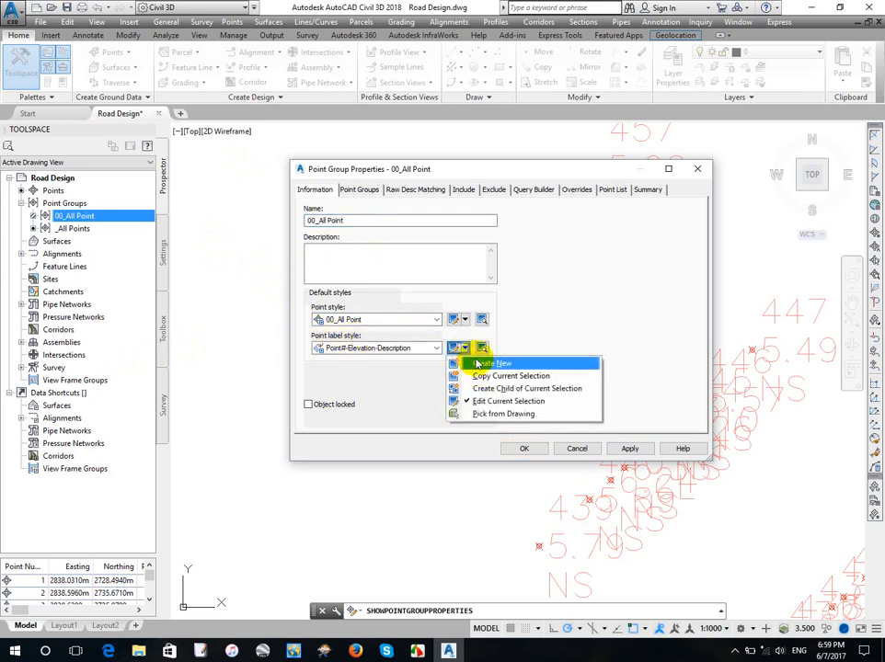
pyautogui.click(388, 363)
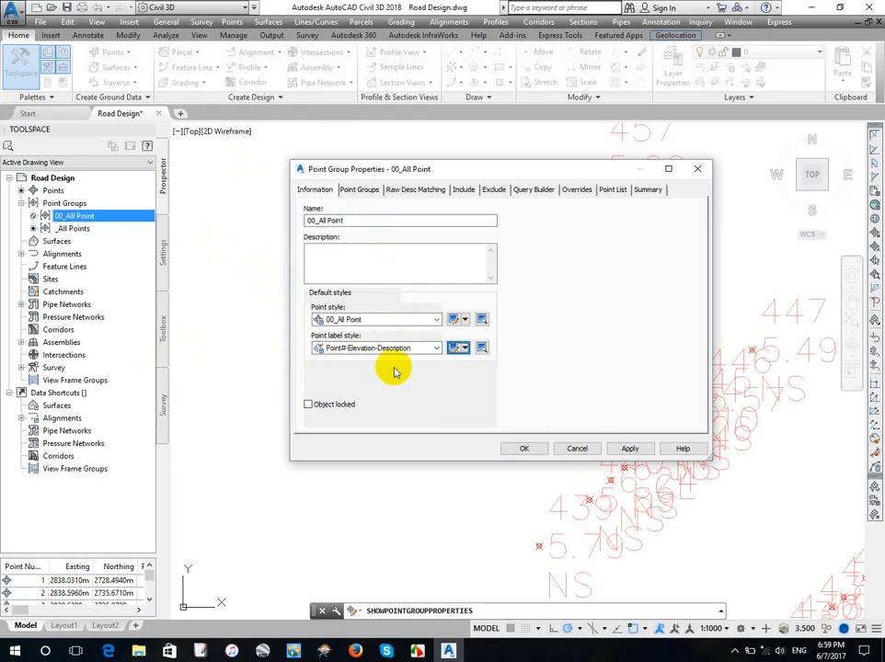
pyautogui.click(395, 350)
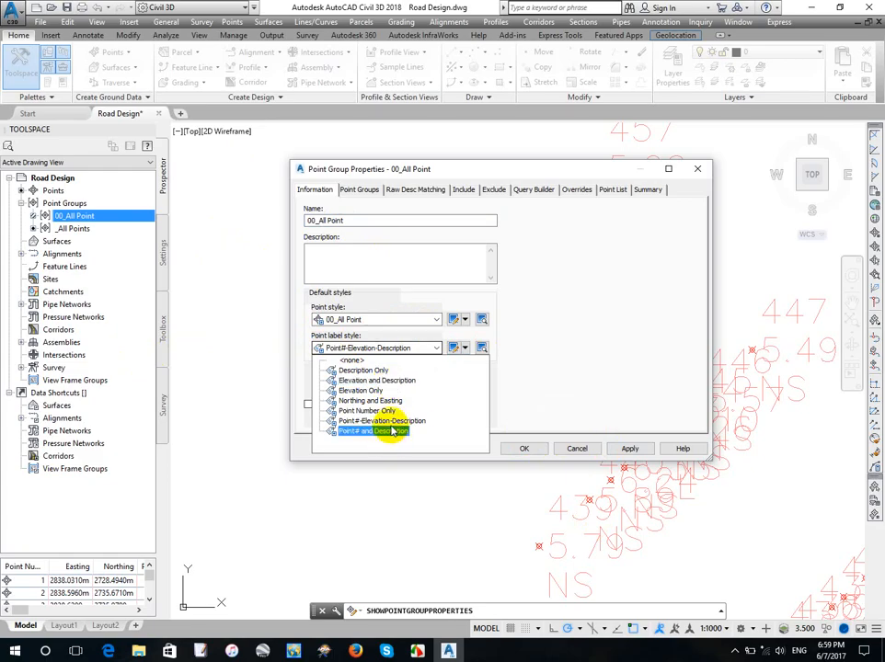
pyautogui.click(386, 422)
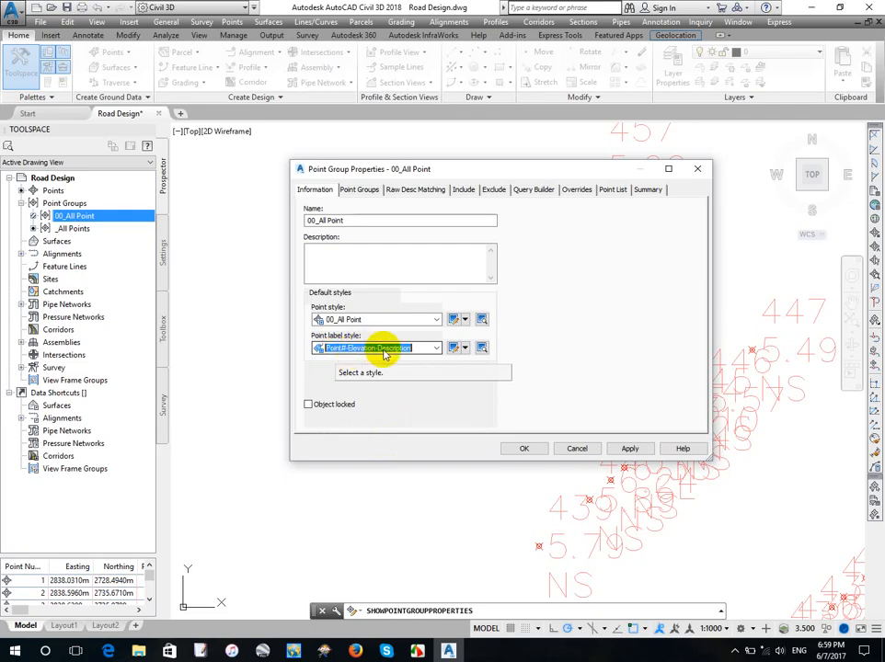
pyautogui.click(466, 347)
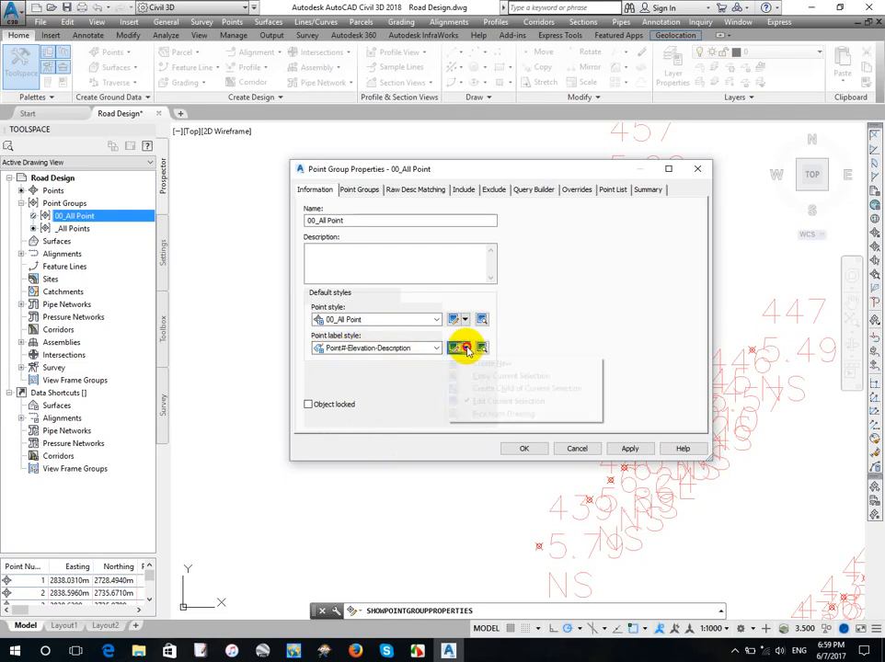
pyautogui.click(474, 362)
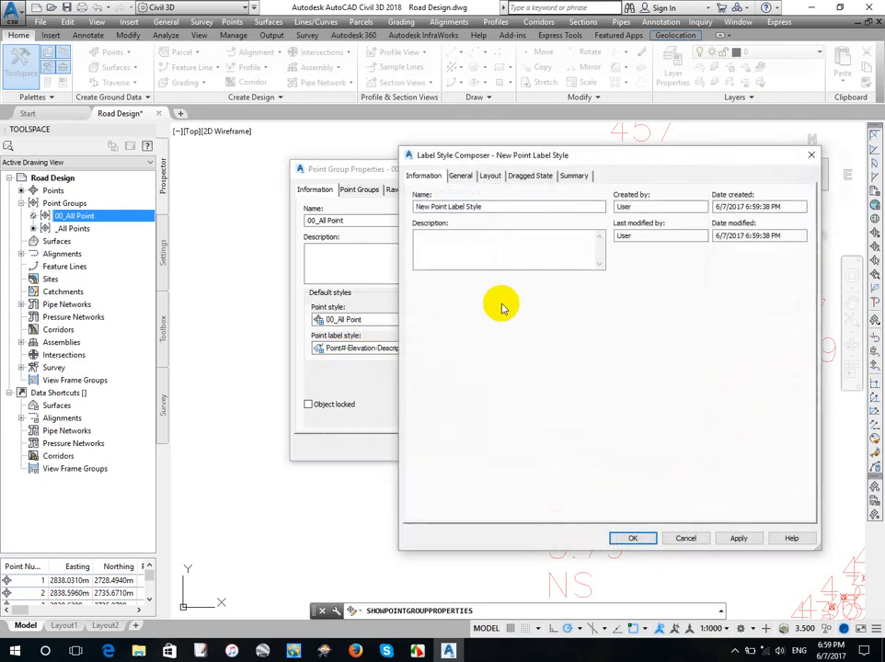
pyautogui.moveTo(493, 209); pyautogui.dragTo(373, 200)
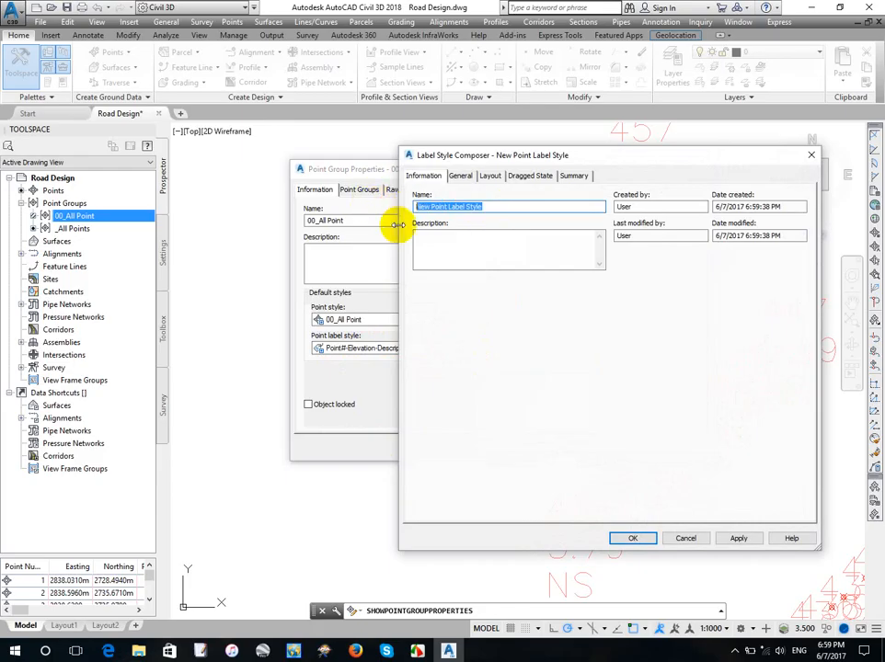
pyautogui.hotkey('ctrl', 'v')
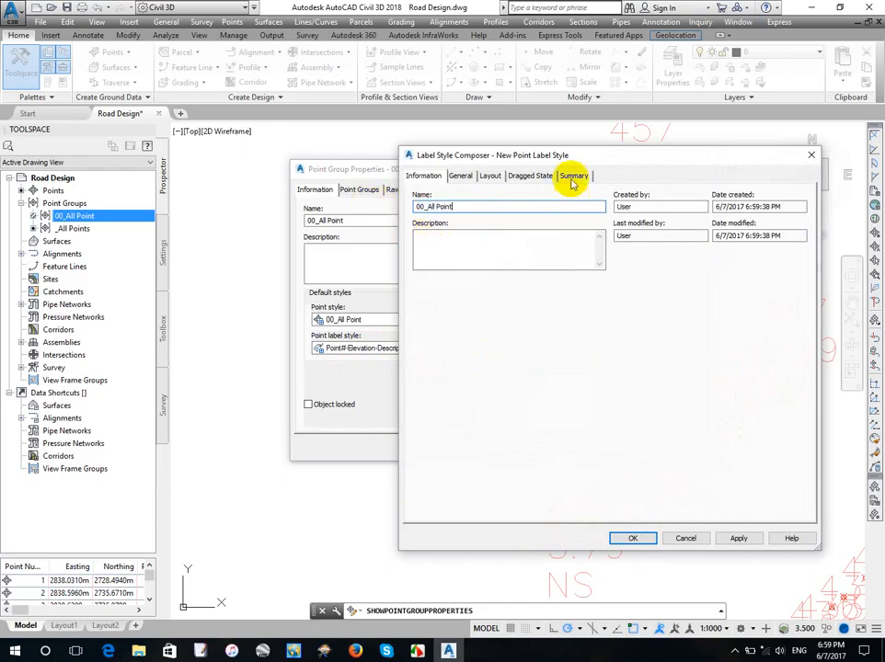
# Examine the new label style's layout components and its summary settings for label, plan readability, leader and dragged state
pyautogui.click(490, 175)
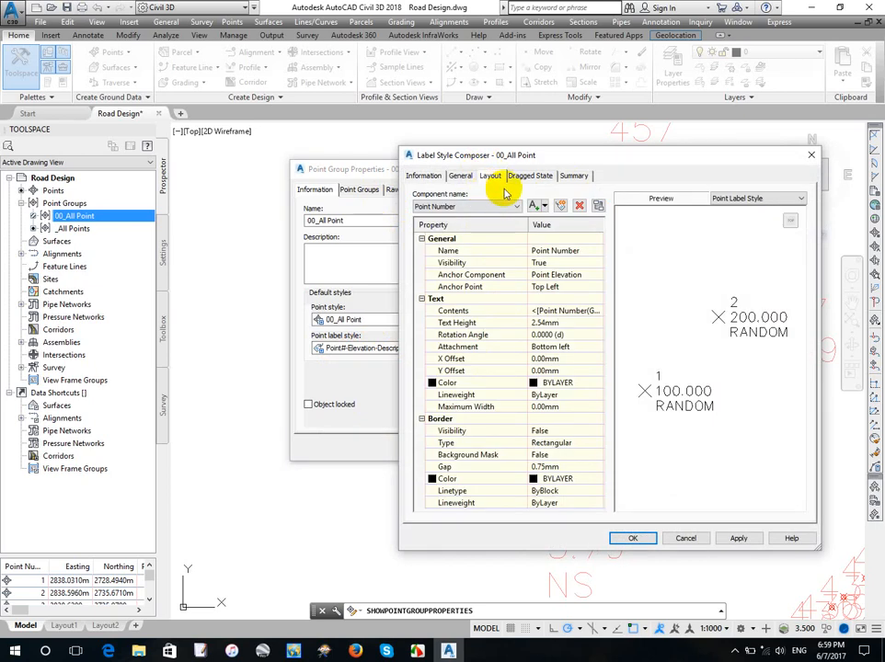
pyautogui.click(572, 177)
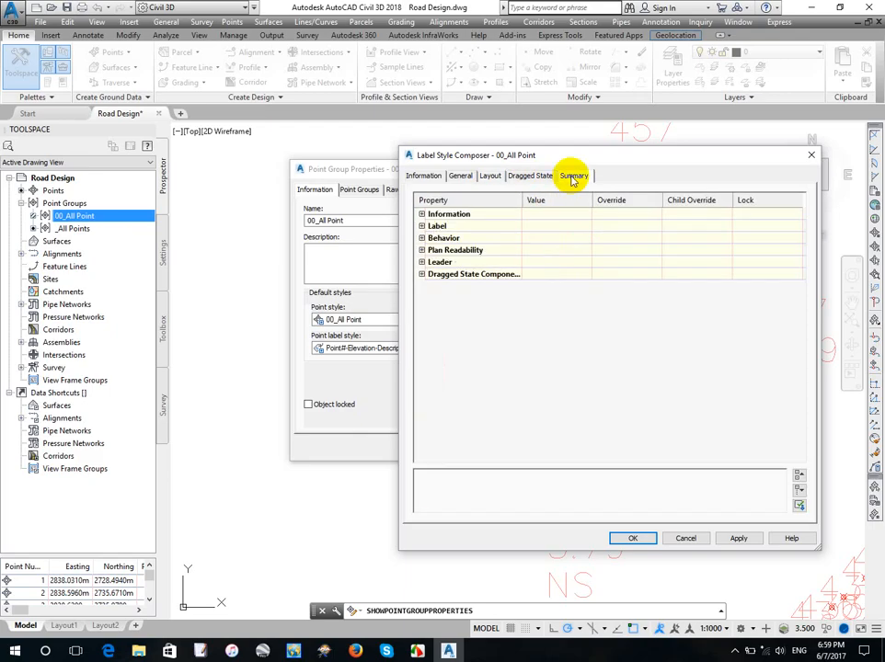
pyautogui.click(423, 214)
pyautogui.click(422, 214)
pyautogui.click(491, 175)
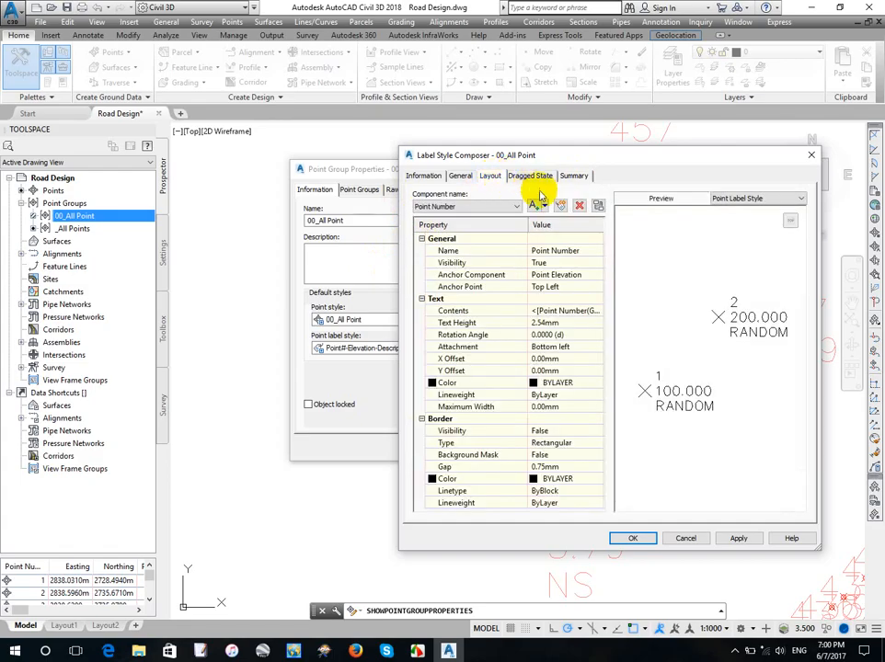
pyautogui.click(573, 176)
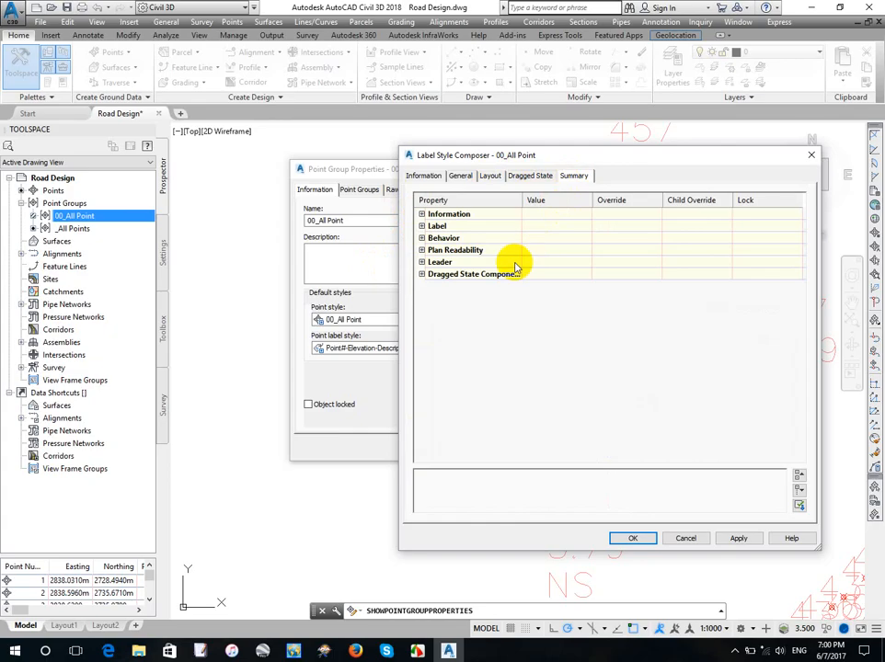
pyautogui.click(422, 214)
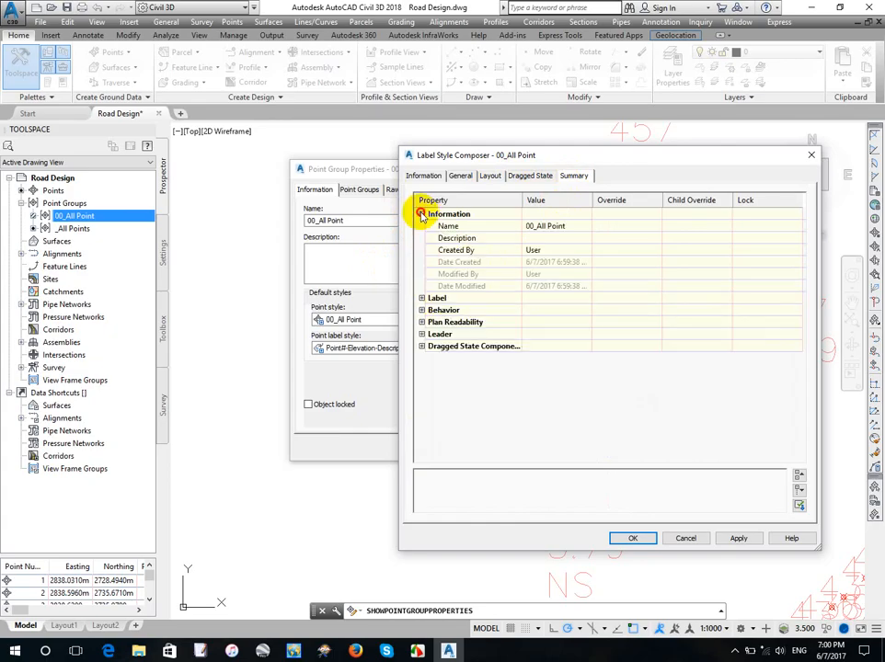
pyautogui.click(421, 215)
pyautogui.click(422, 226)
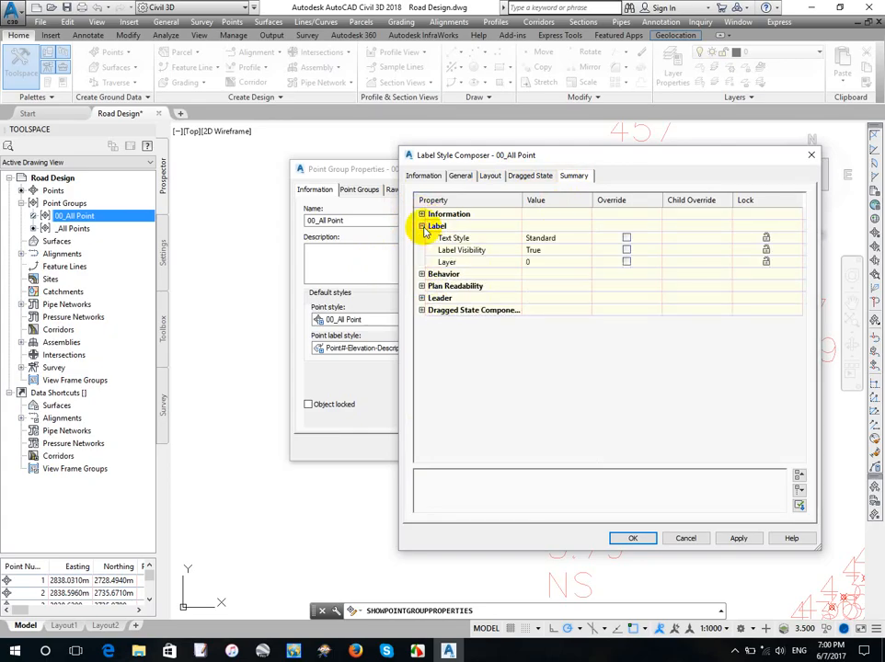
pyautogui.click(422, 226)
pyautogui.click(422, 262)
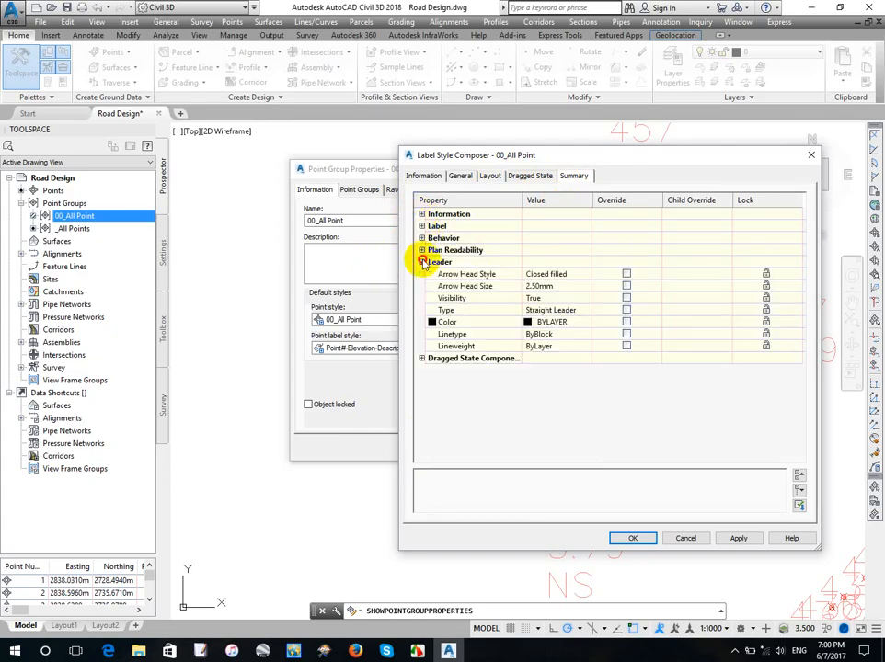
pyautogui.click(422, 262)
pyautogui.click(422, 250)
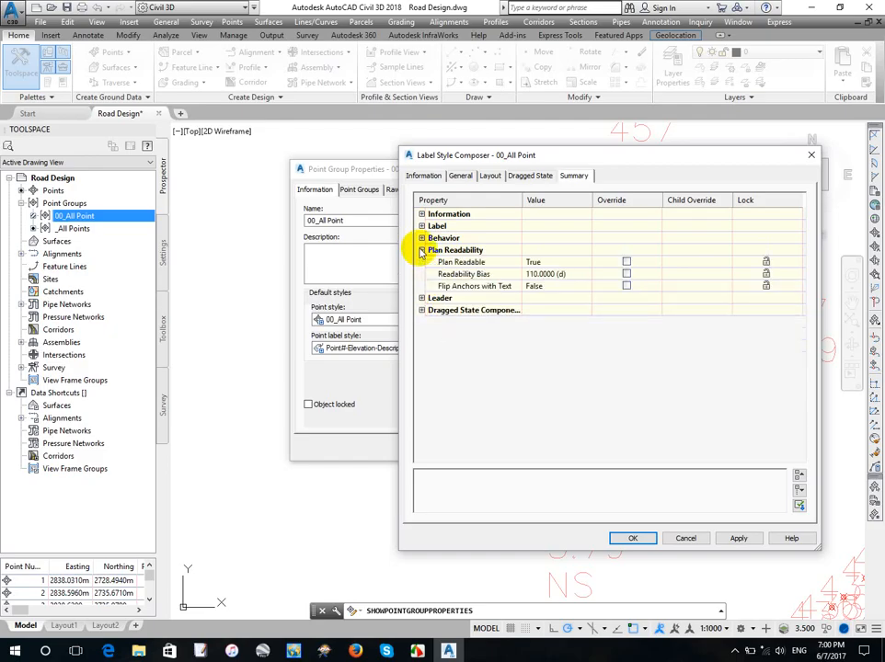
pyautogui.click(422, 250)
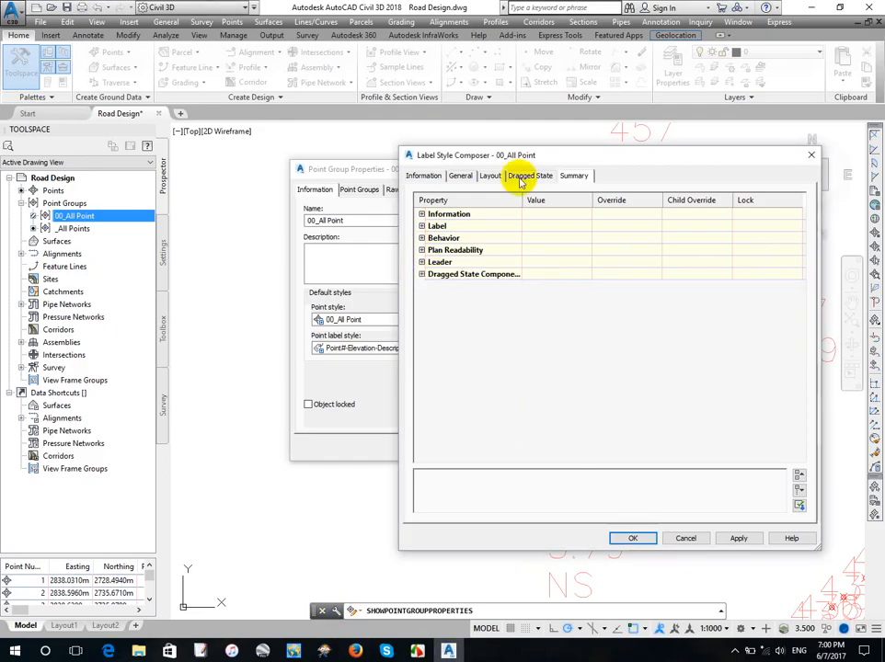
pyautogui.moveTo(520, 200); pyautogui.dragTo(579, 200)
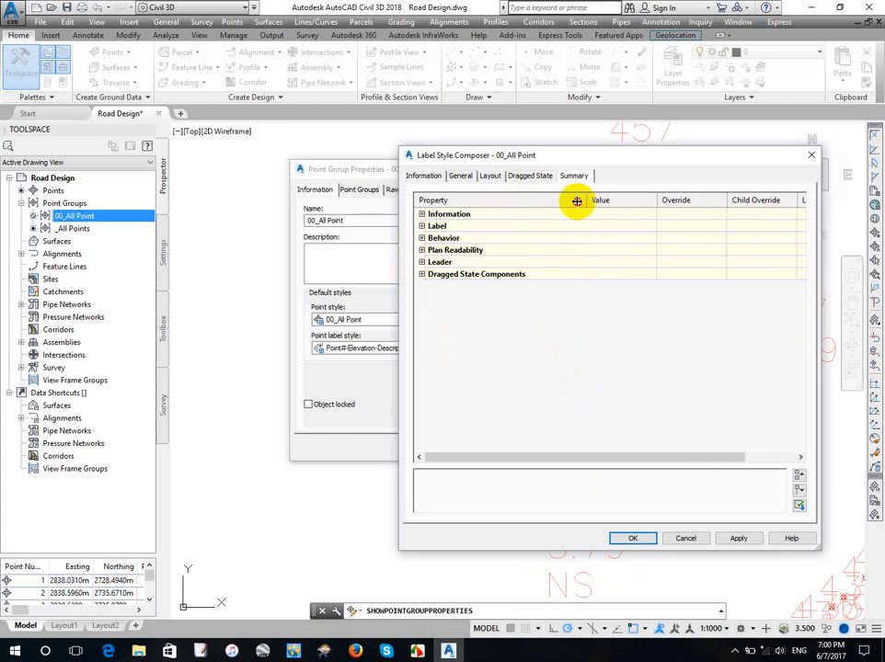
pyautogui.click(422, 274)
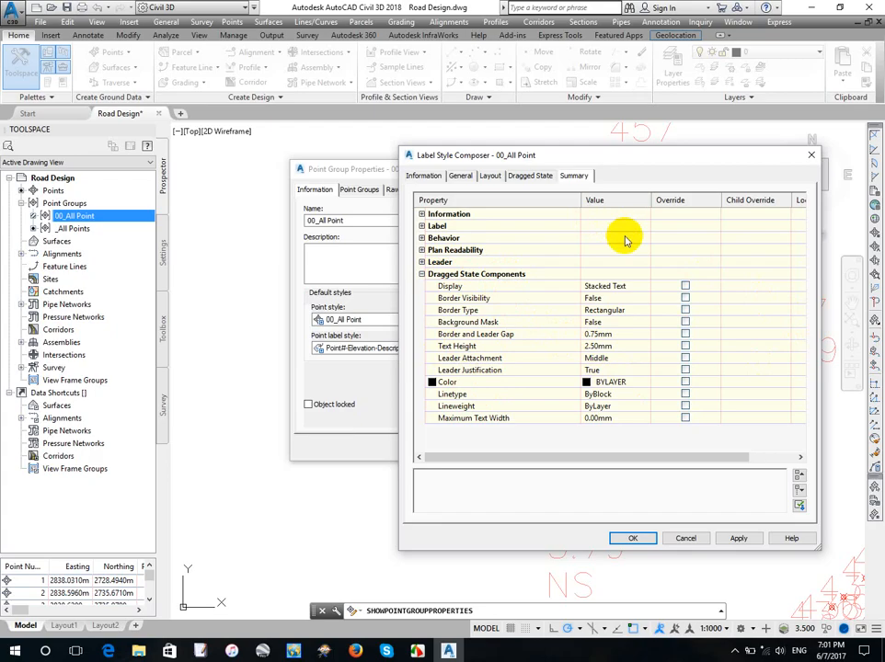
pyautogui.click(491, 177)
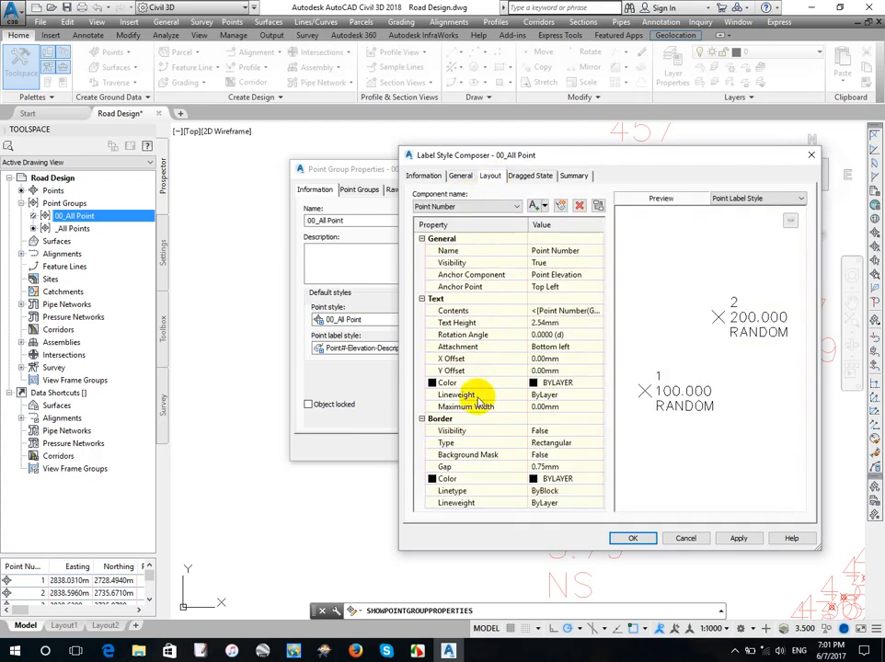
pyautogui.click(533, 385)
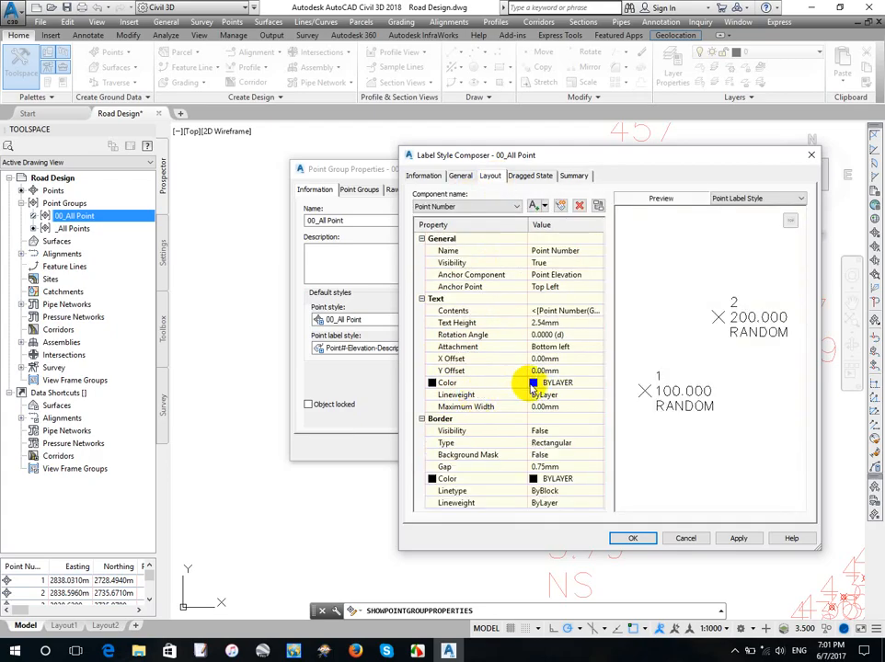
pyautogui.click(421, 651)
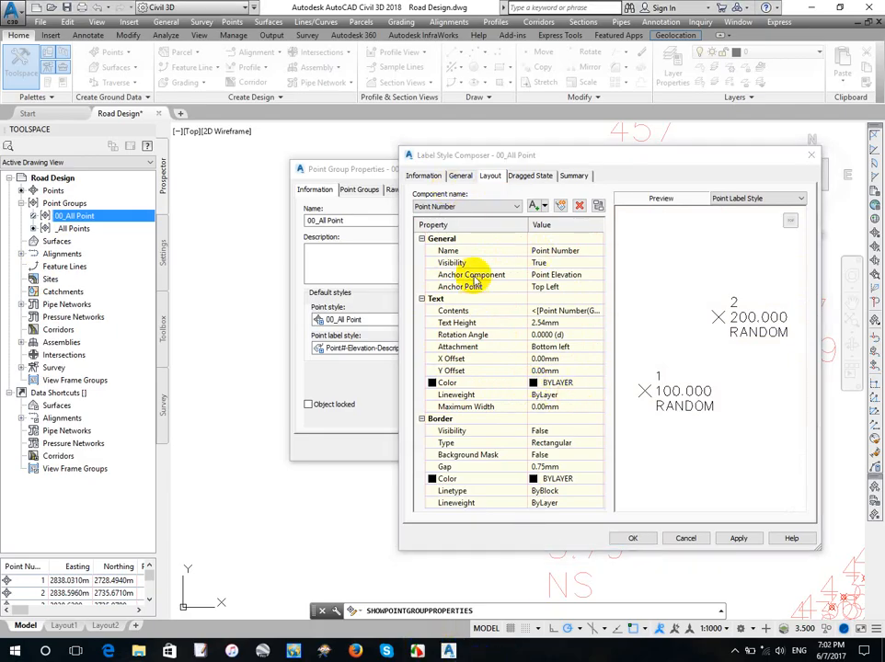
pyautogui.click(470, 212)
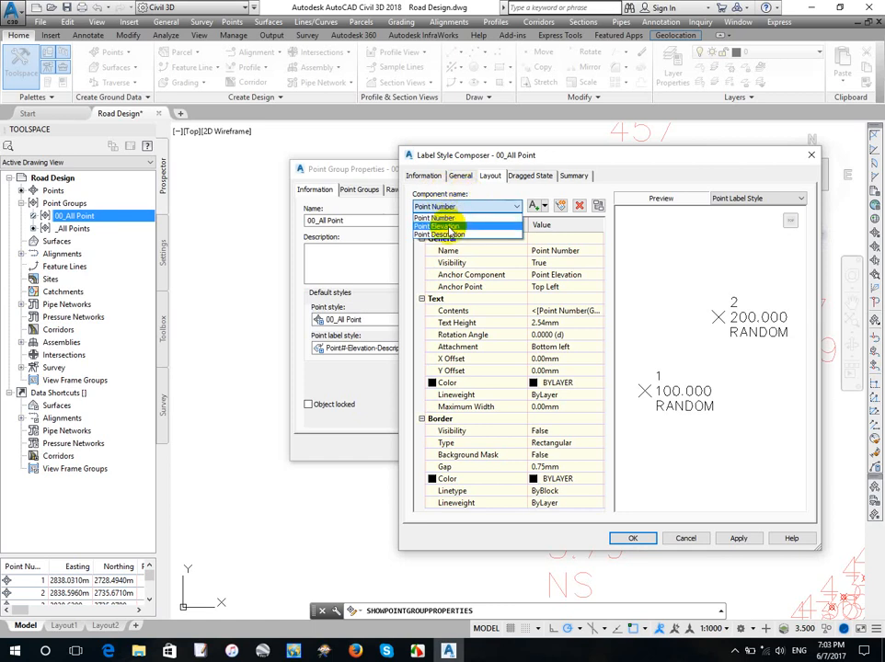
pyautogui.click(492, 191)
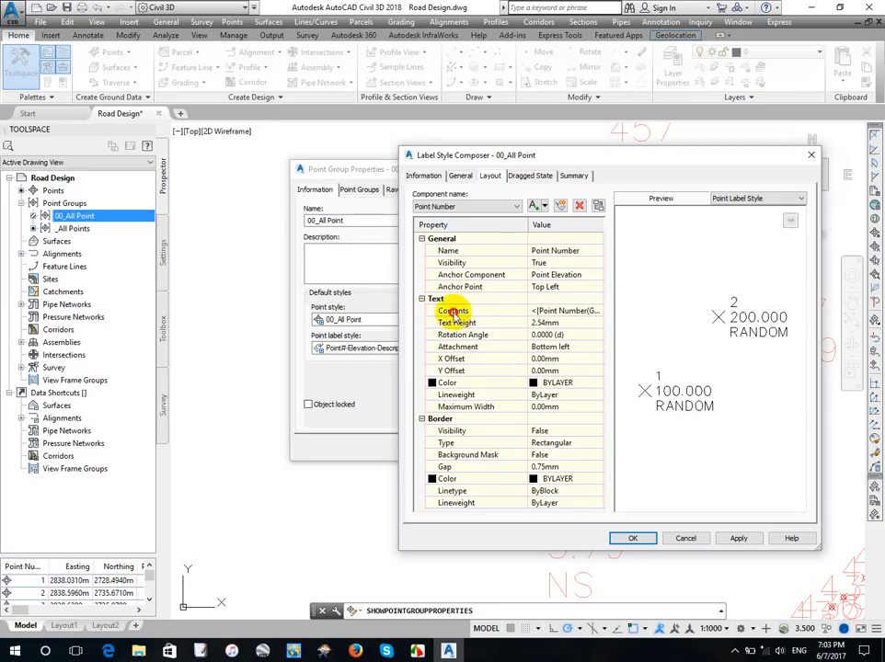
# Change the font of the Point Number component's text contents to Arial
pyautogui.click(563, 311)
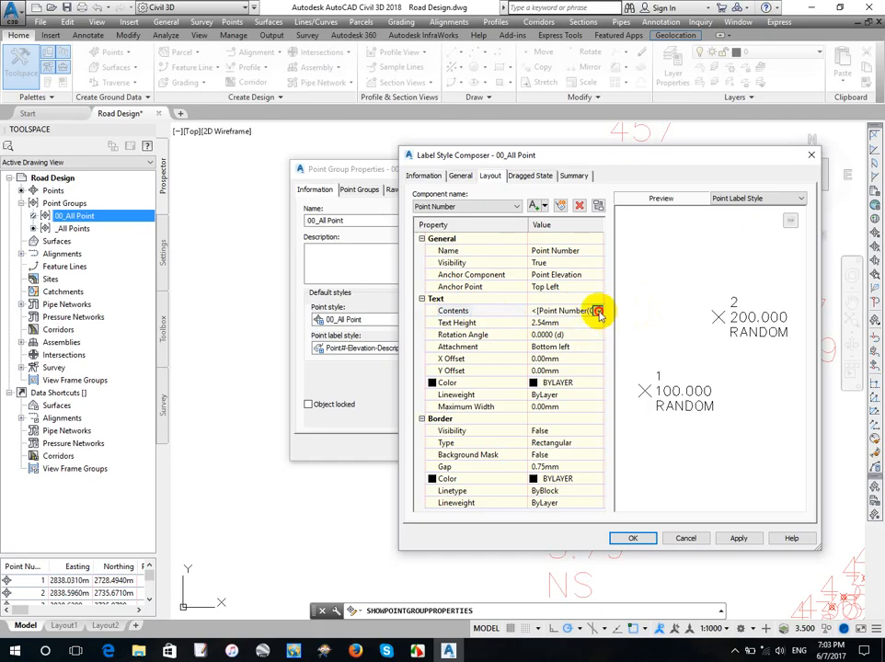
pyautogui.click(598, 312)
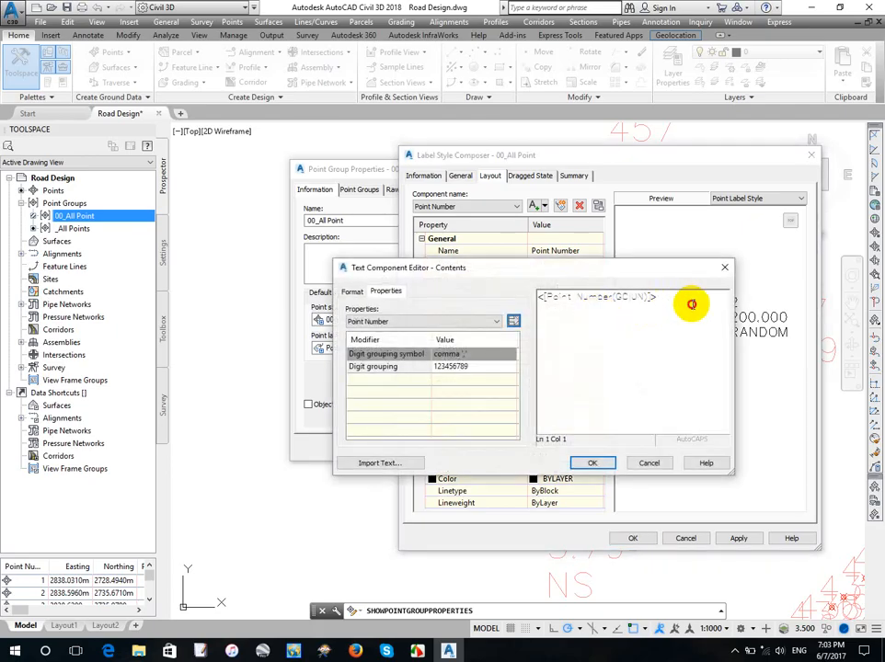
pyautogui.moveTo(691, 305); pyautogui.dragTo(545, 294)
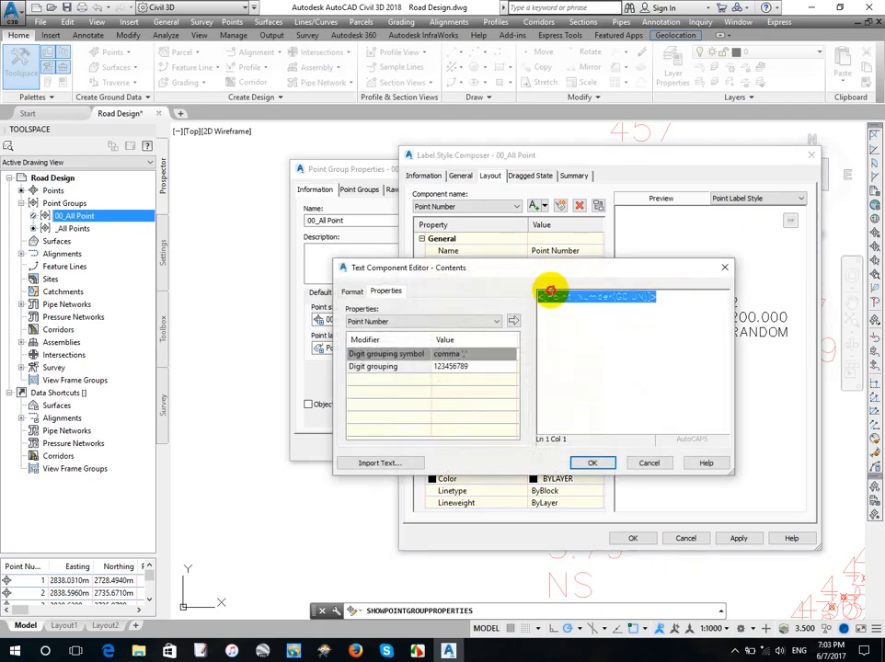
pyautogui.click(351, 292)
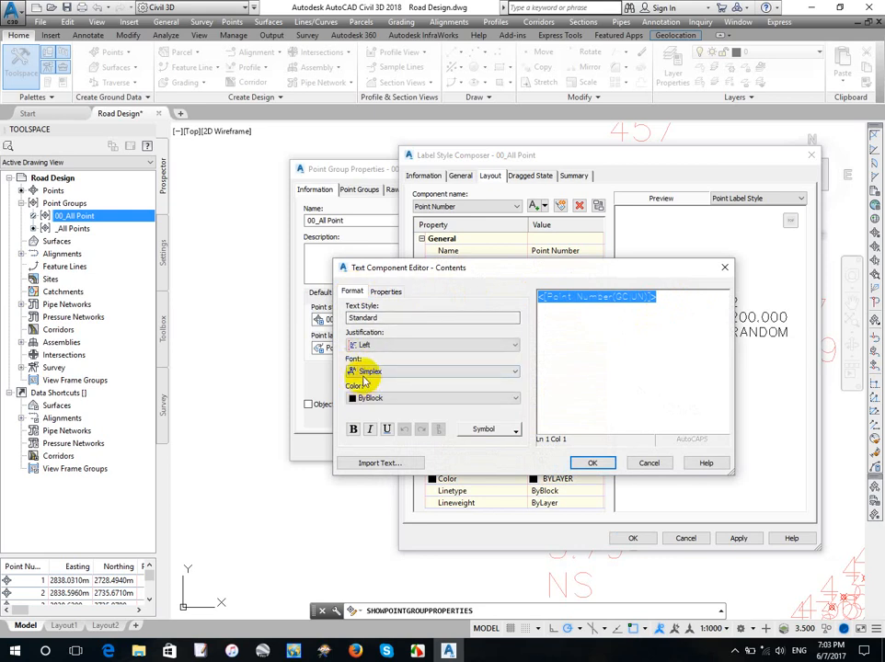
pyautogui.click(365, 374)
pyautogui.write('arent')
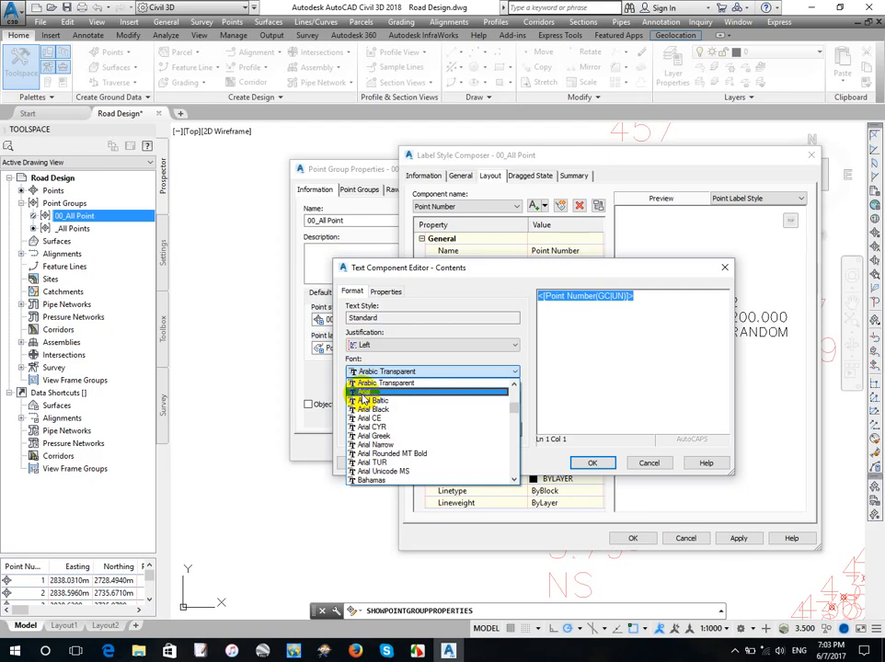
pyautogui.click(364, 394)
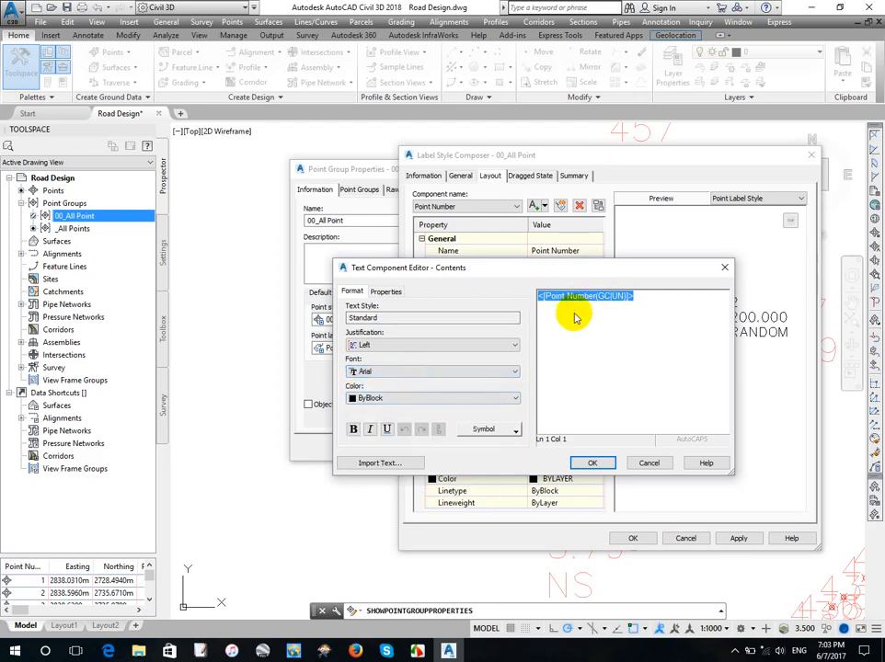
pyautogui.click(593, 462)
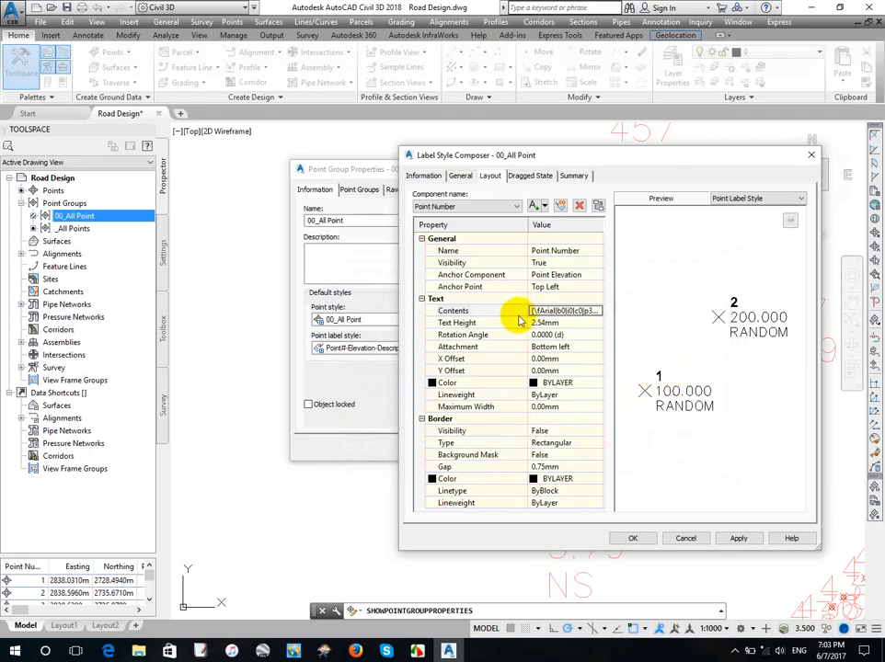
# Set the Point Number component's text height to 0.25 mm and its text color to yellow
pyautogui.click(556, 323)
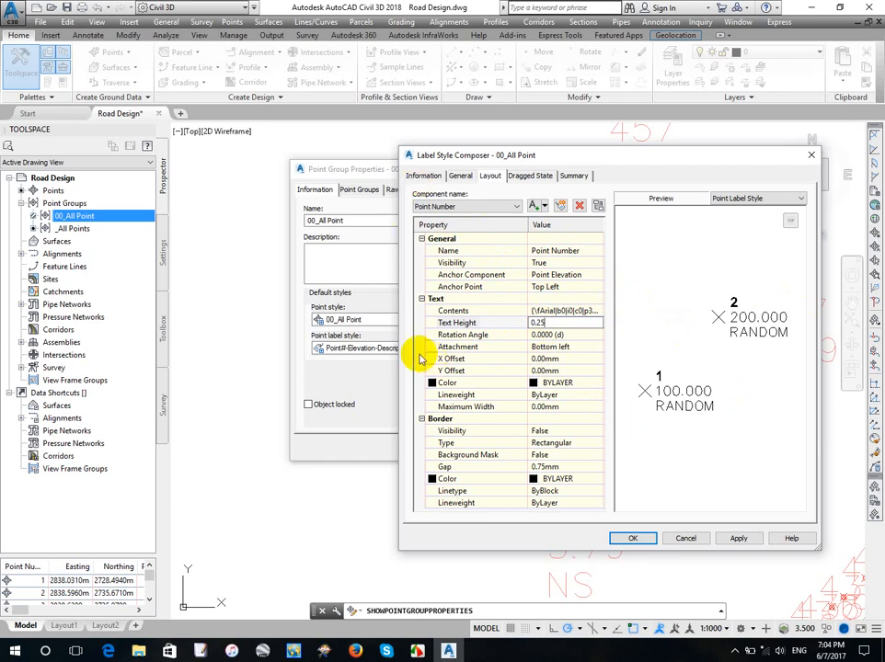
pyautogui.click(588, 383)
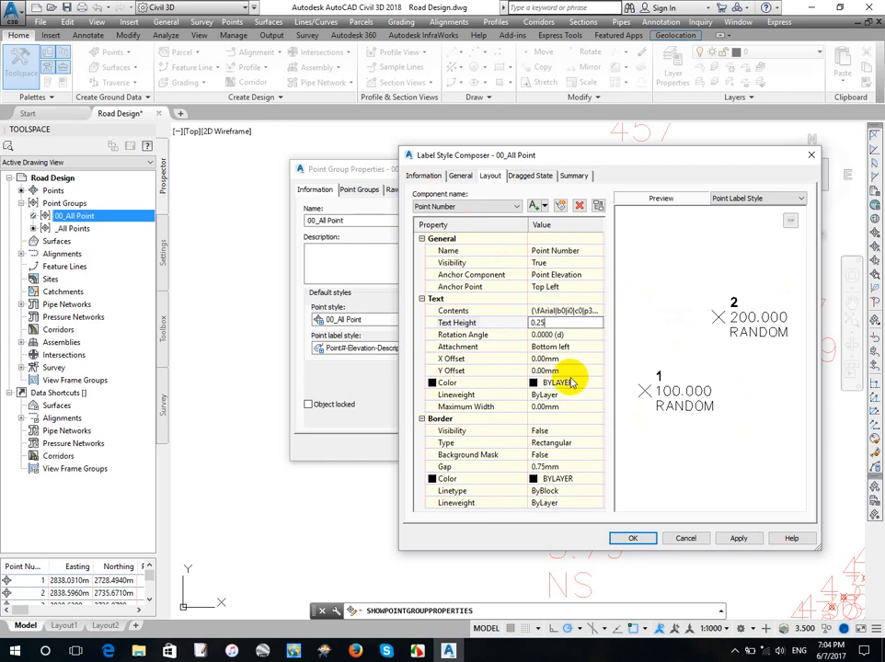
pyautogui.click(596, 382)
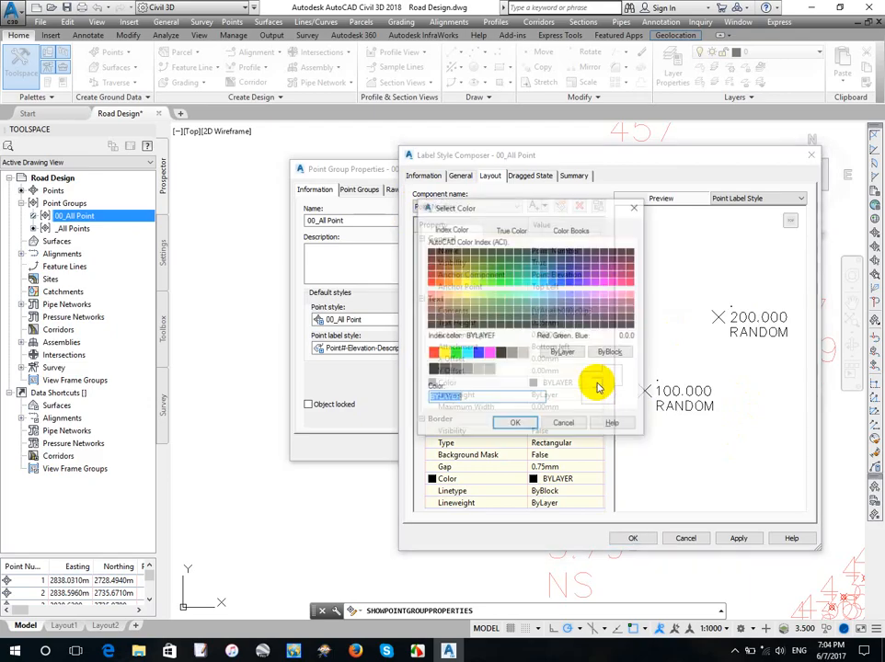
pyautogui.click(443, 352)
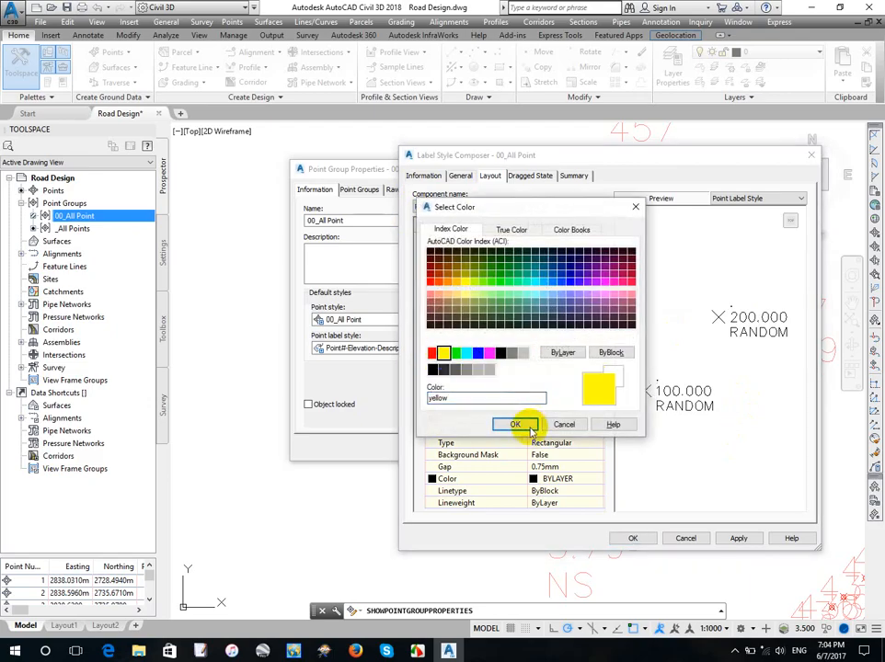
pyautogui.click(515, 424)
# Set the Point Number component's border gap to 0.02 mm and apply the changes to the label style
pyautogui.scroll(4, 647, 404)
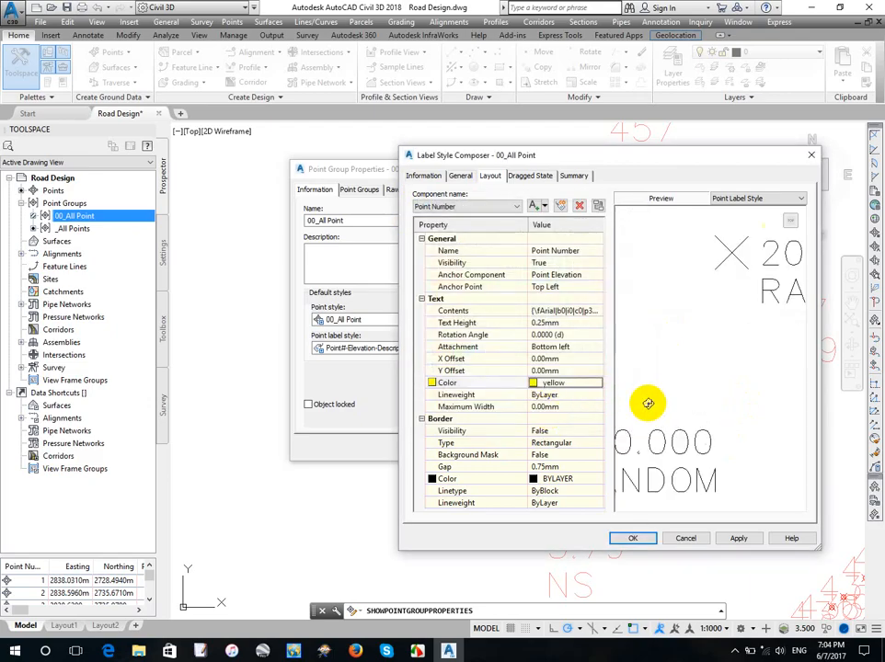
pyautogui.moveTo(654, 396); pyautogui.dragTo(750, 318, button='middle')
pyautogui.scroll(2, 687, 345)
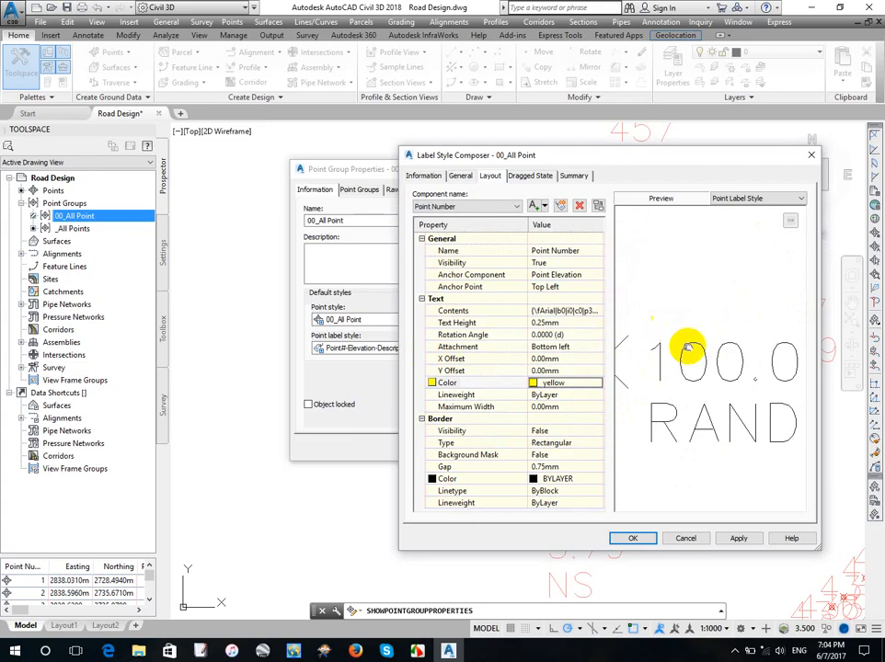
pyautogui.moveTo(689, 346); pyautogui.dragTo(727, 292, button='middle')
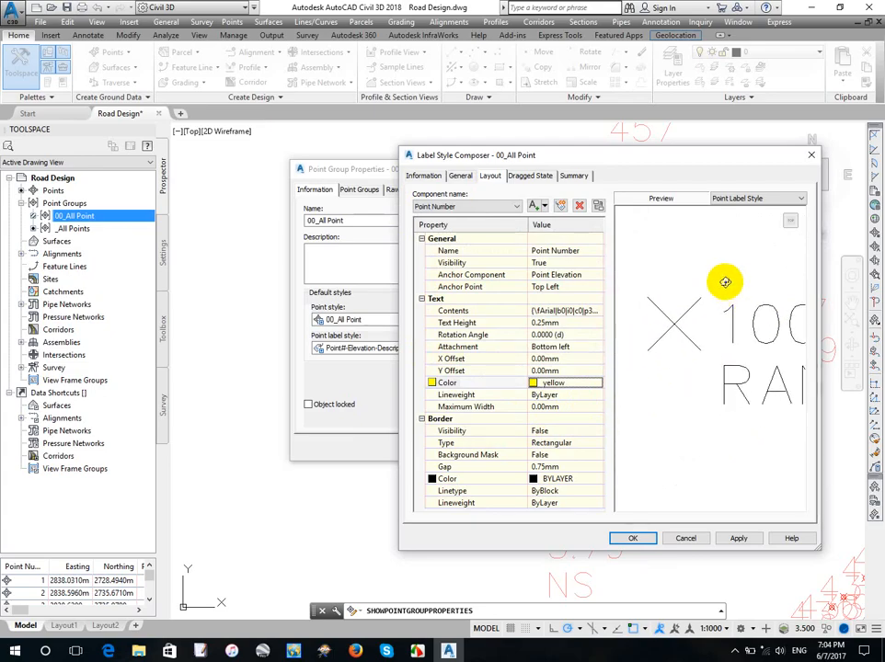
pyautogui.click(573, 467)
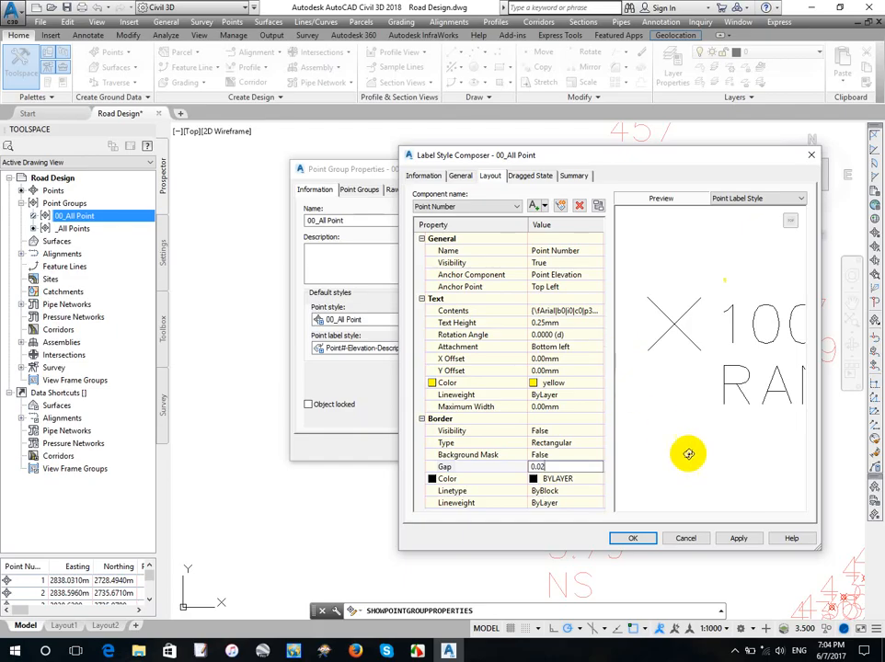
pyautogui.click(736, 535)
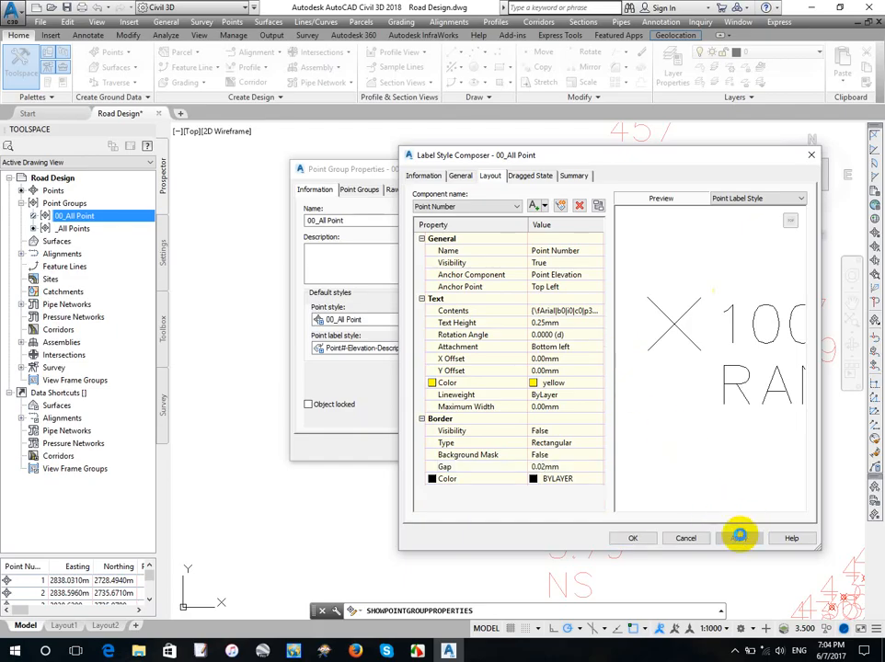
# Change the font of the Point Elevation component's text contents to Arial
pyautogui.click(465, 206)
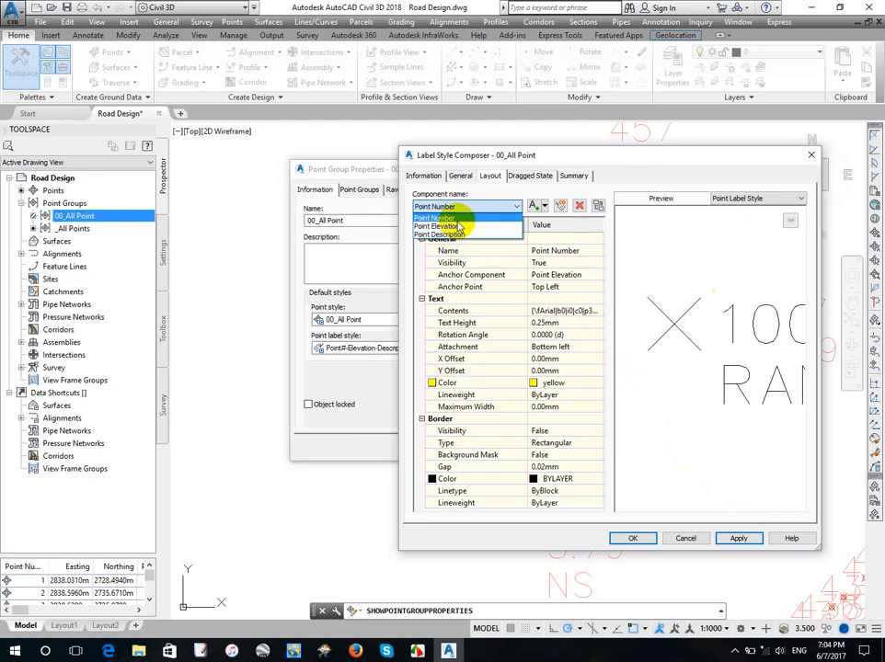
pyautogui.click(458, 225)
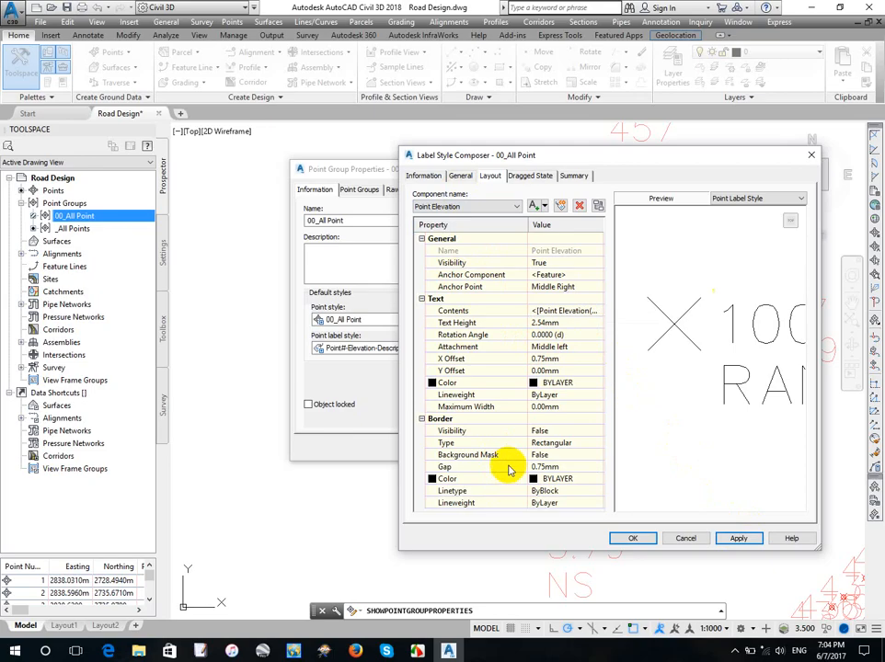
pyautogui.click(543, 312)
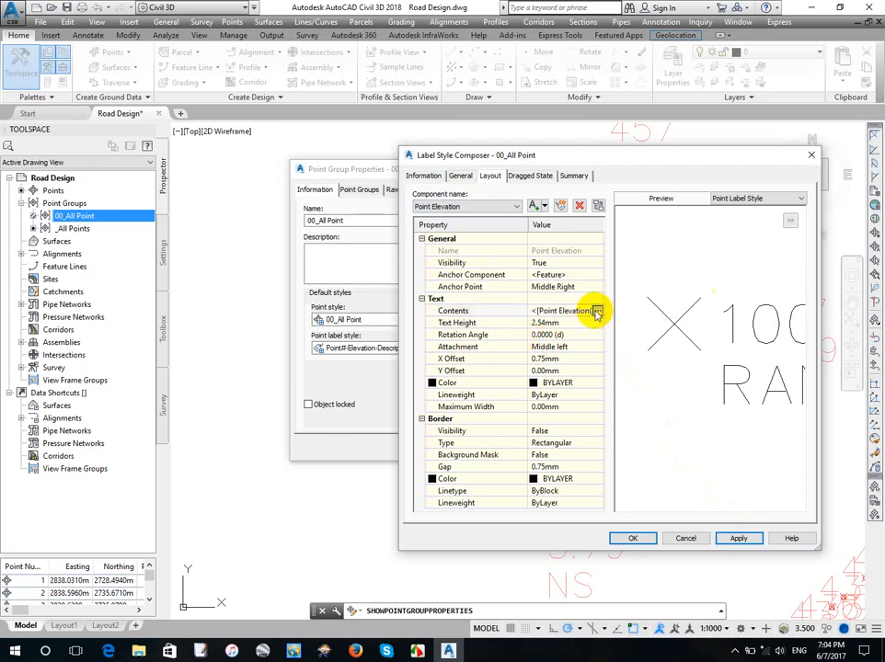
pyautogui.click(596, 312)
pyautogui.click(480, 261)
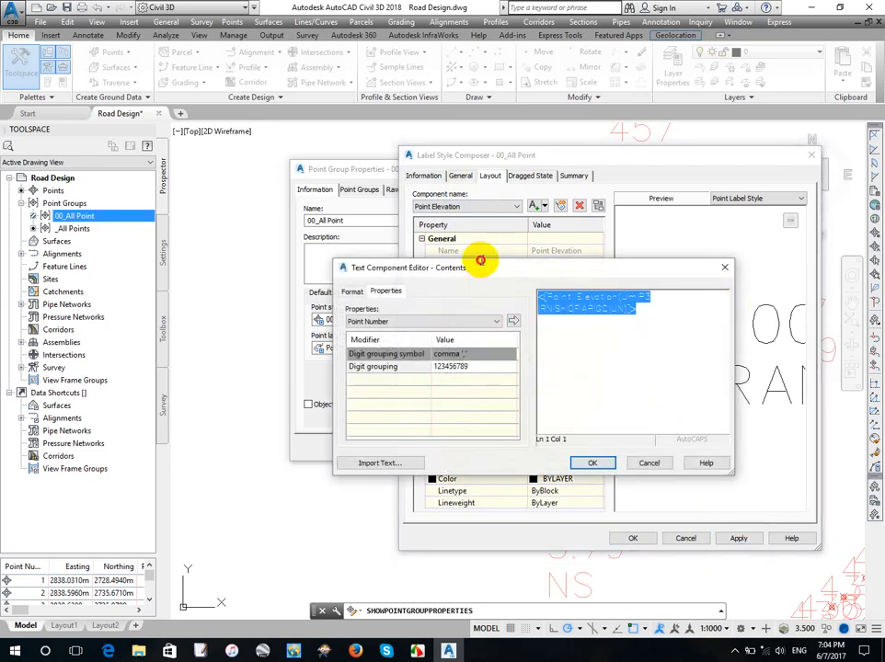
pyautogui.click(352, 292)
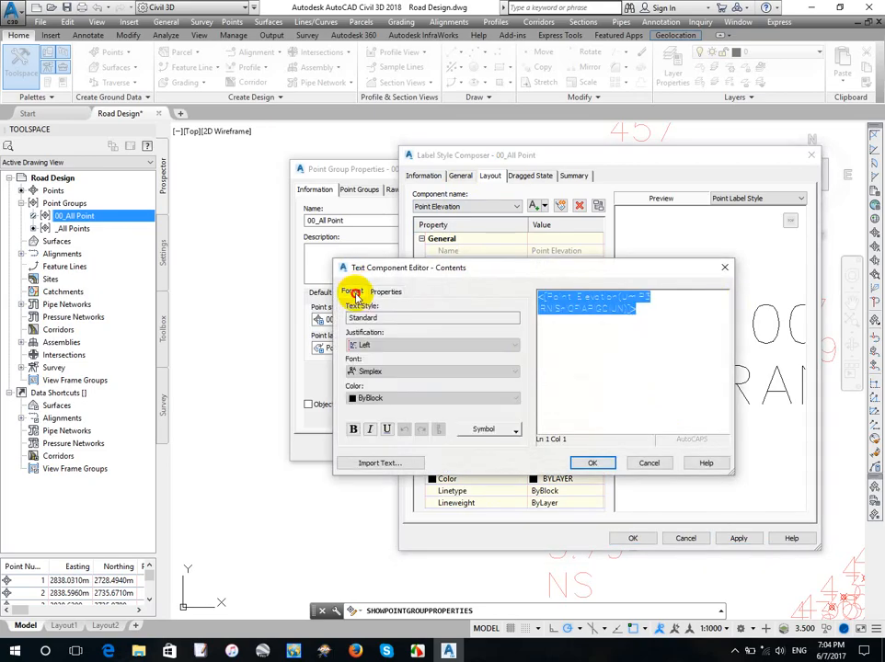
pyautogui.click(371, 370)
pyautogui.scroll(15, 372, 380)
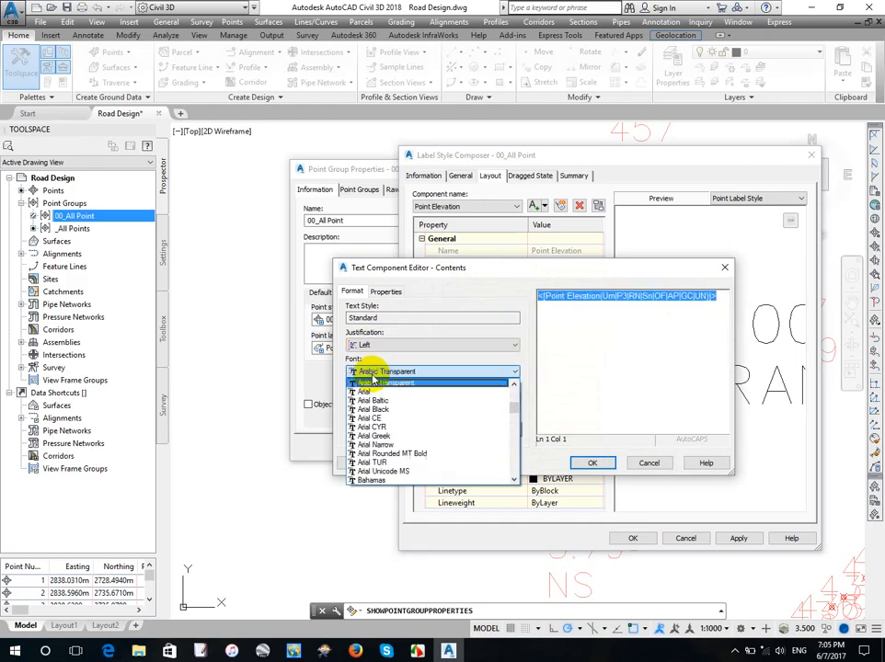
pyautogui.click(361, 392)
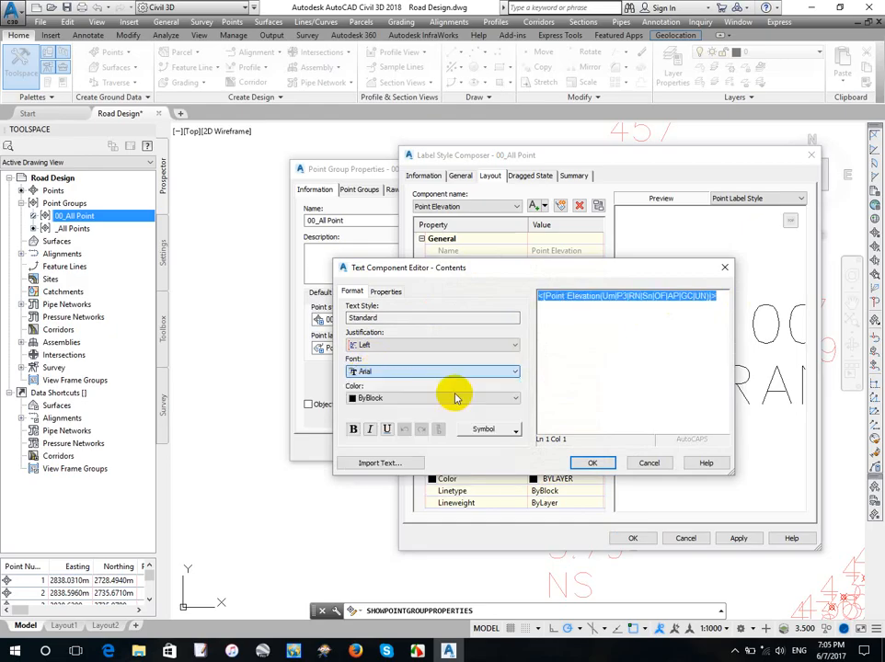
pyautogui.click(591, 465)
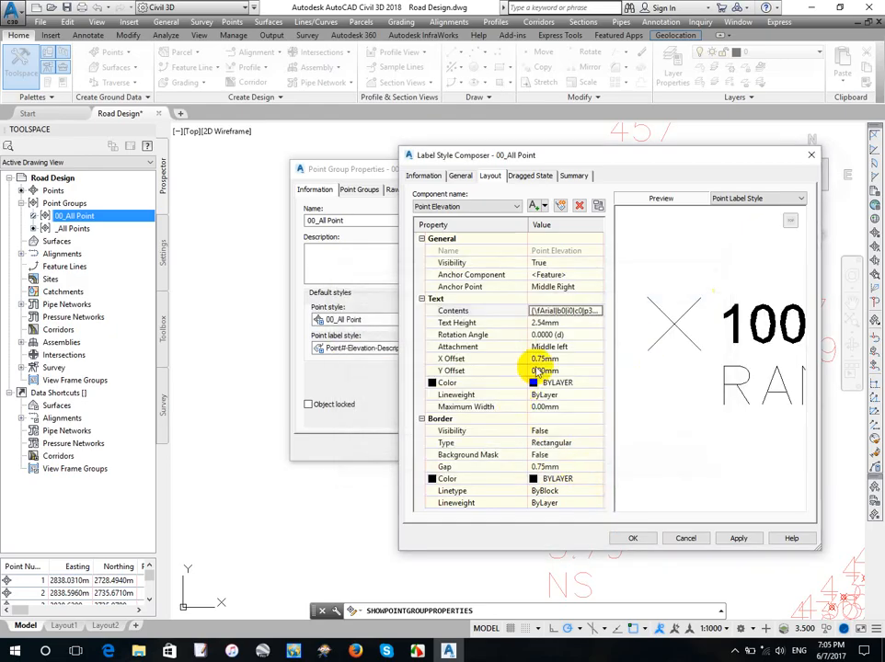
# Set the Point Elevation component's text height to 0.25 mm and its X offset to 0 mm
pyautogui.click(542, 322)
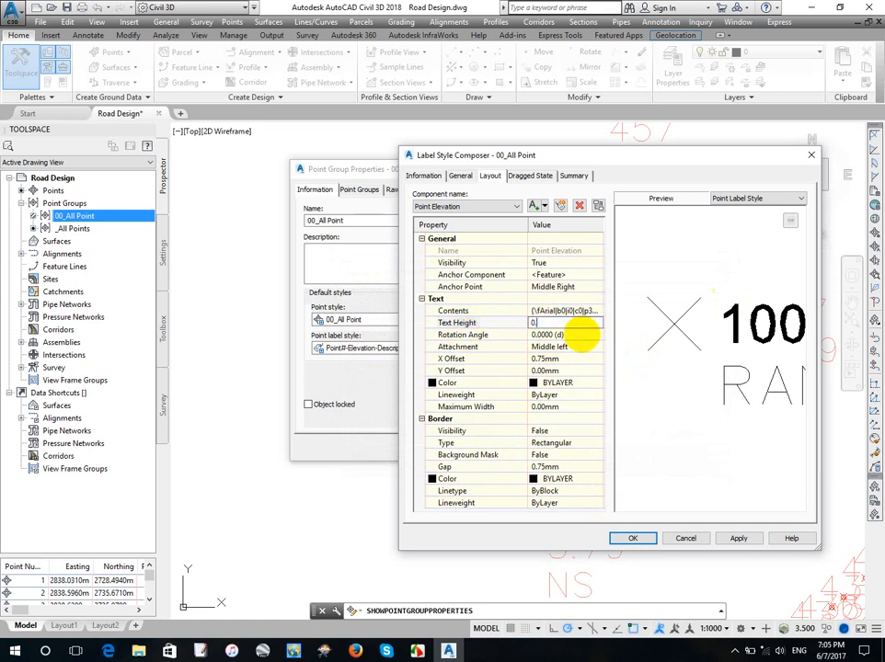
pyautogui.write('0.25')
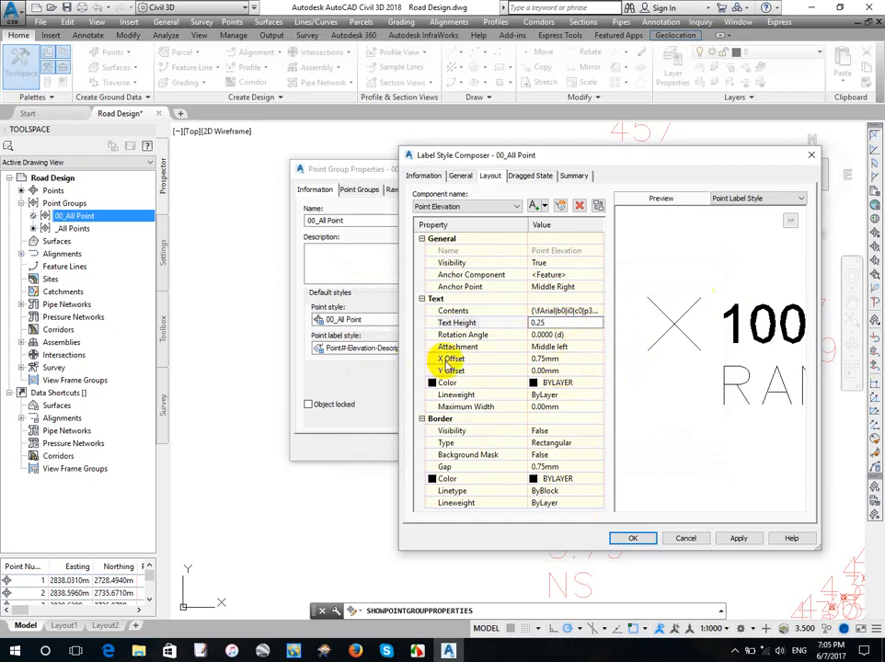
pyautogui.click(550, 359)
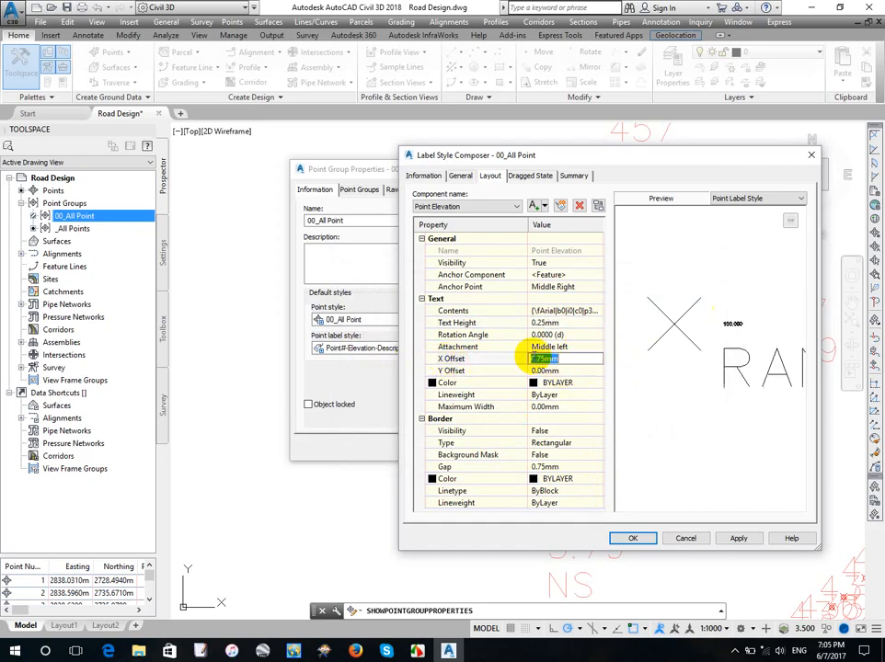
pyautogui.write('0')
pyautogui.press('Return')
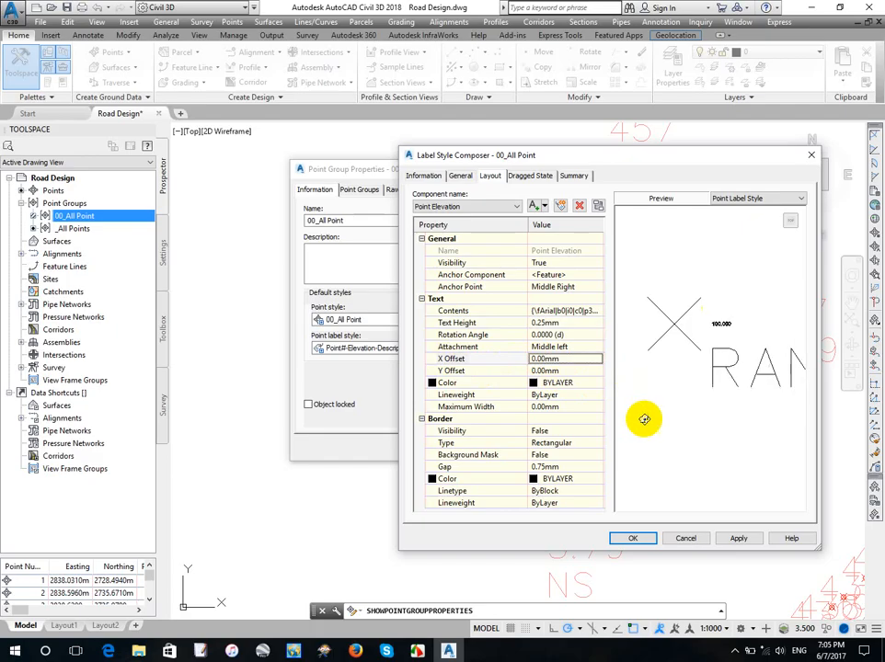
# Set the Point Elevation component's border gap to 0.02 mm and its text color to green, and apply the changes
pyautogui.click(564, 468)
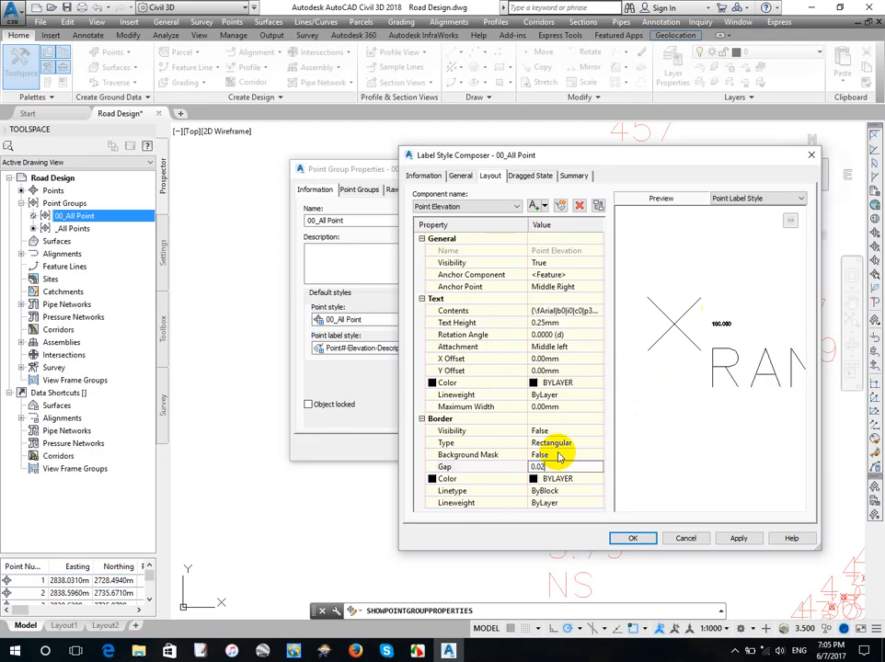
pyautogui.click(563, 383)
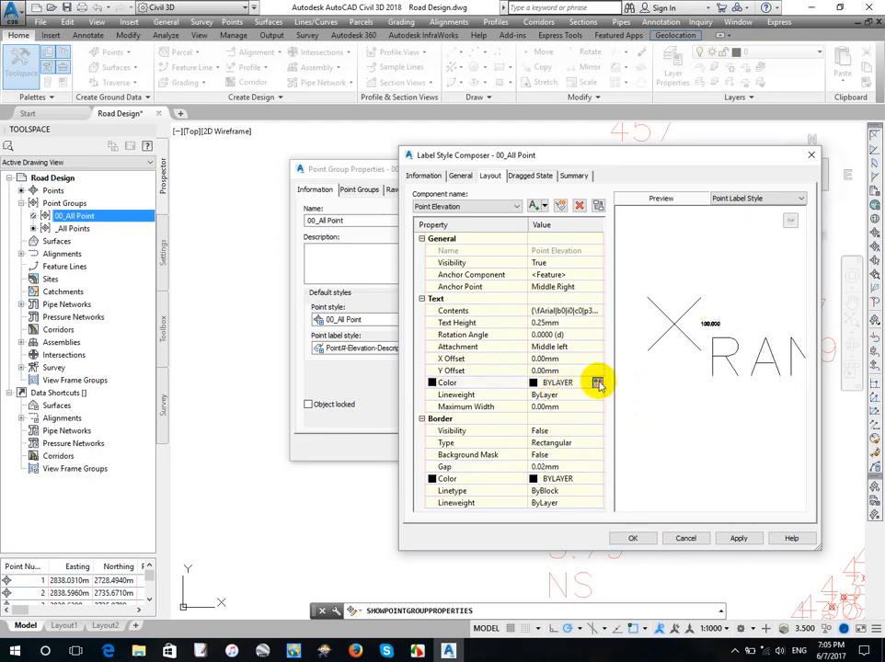
pyautogui.click(596, 382)
pyautogui.click(455, 352)
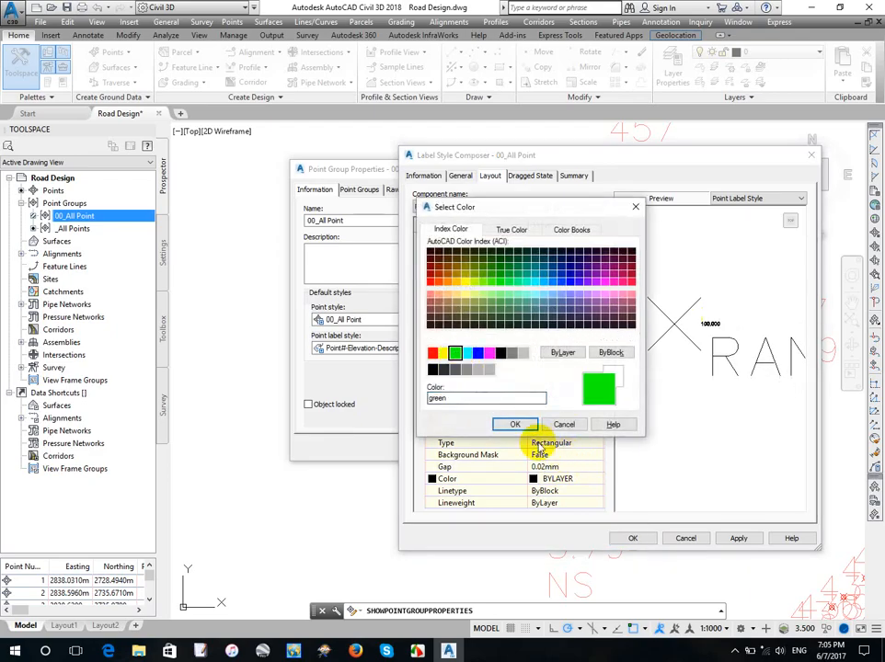
pyautogui.click(519, 423)
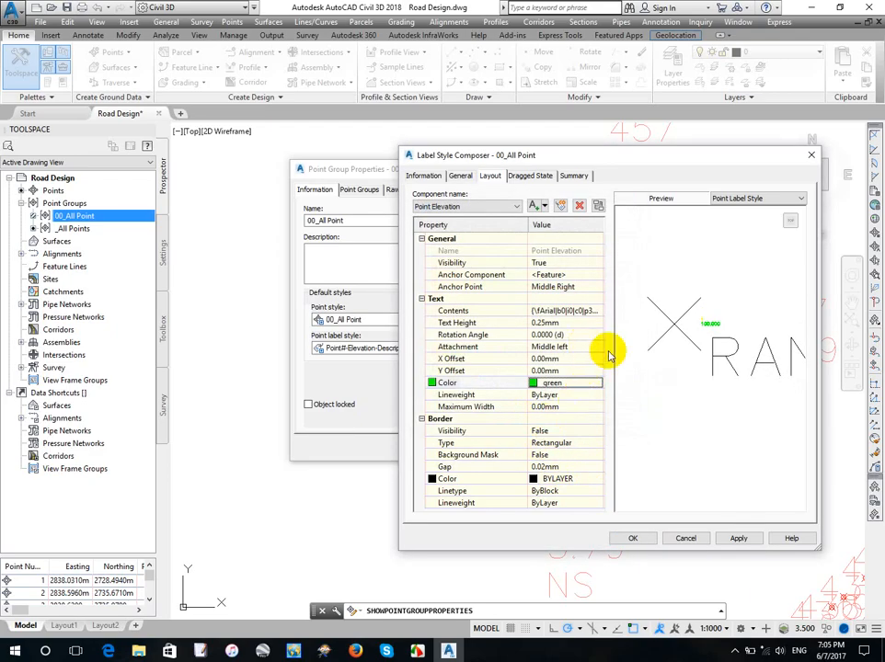
pyautogui.click(736, 538)
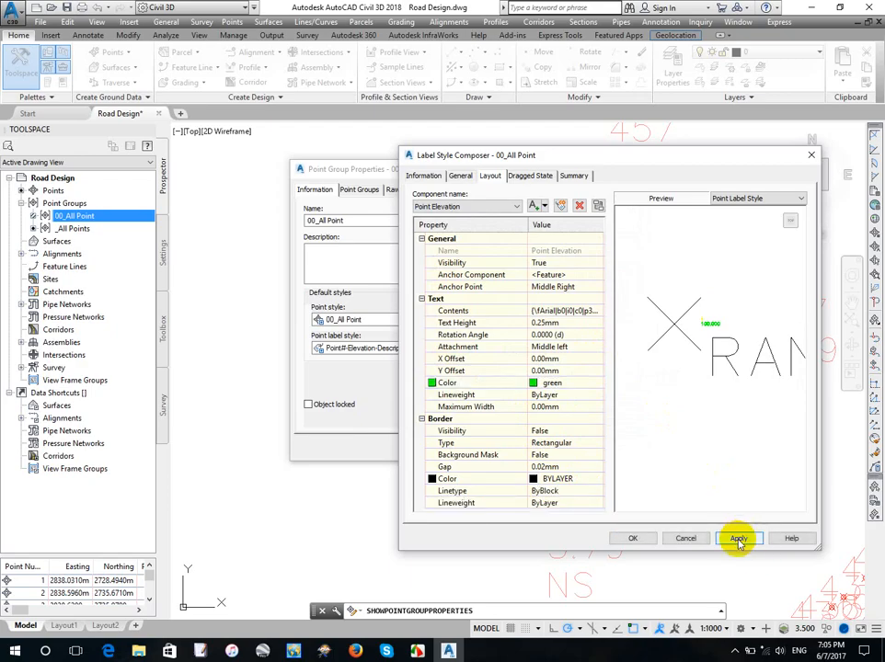
# Change the font of the Point Description component's text contents to Arial
pyautogui.click(451, 206)
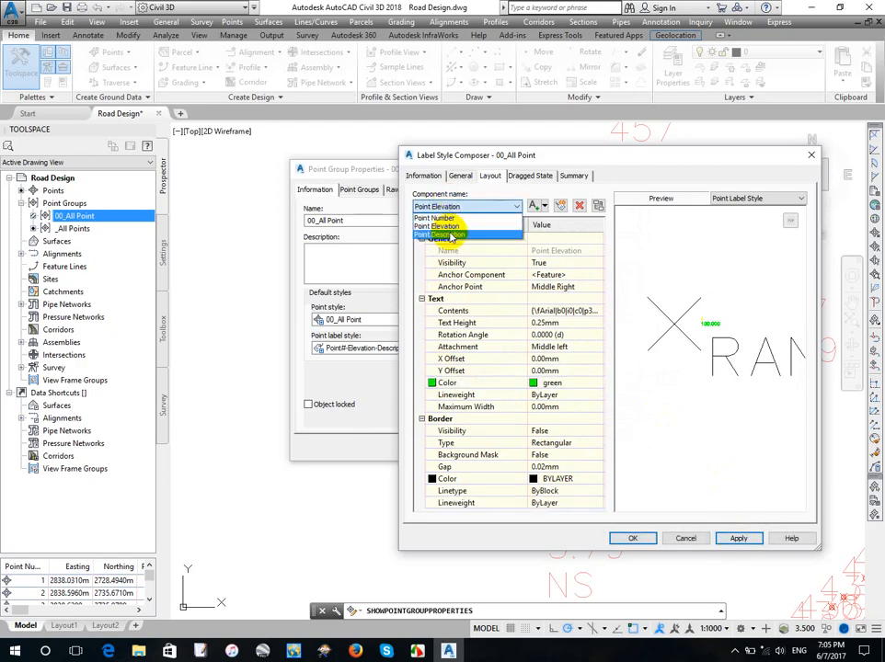
pyautogui.click(443, 234)
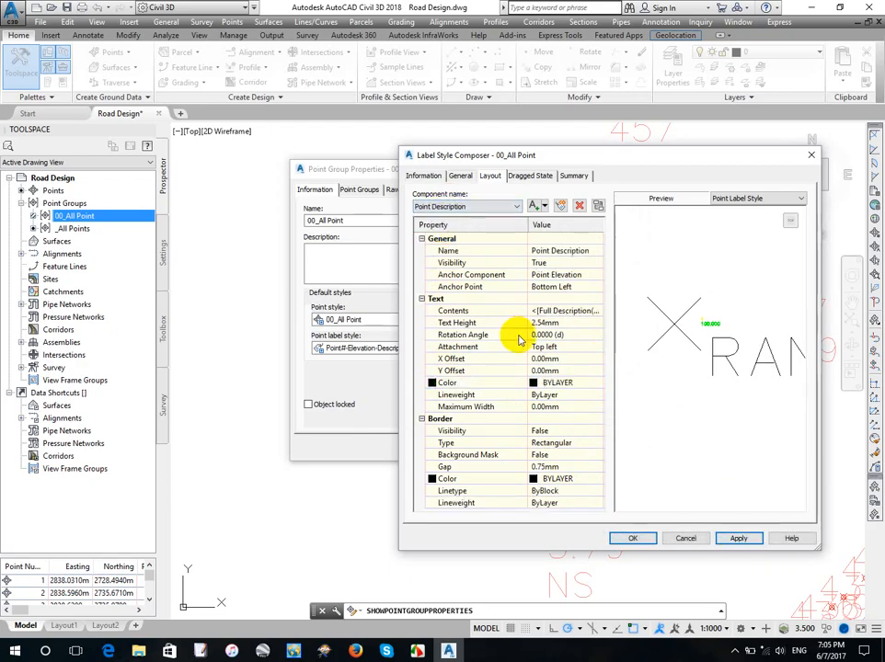
pyautogui.click(490, 316)
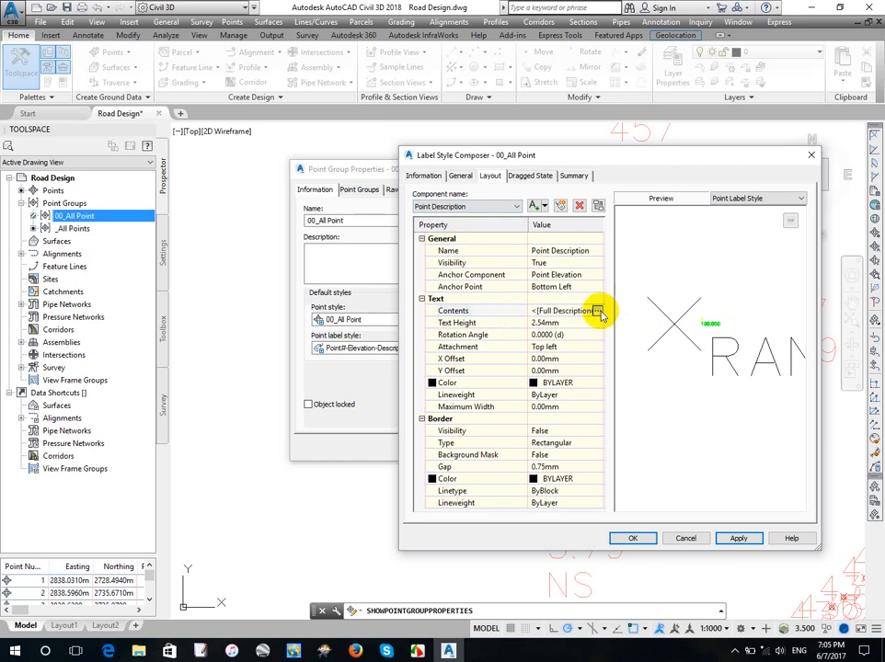
pyautogui.click(599, 312)
pyautogui.moveTo(663, 300); pyautogui.dragTo(466, 289)
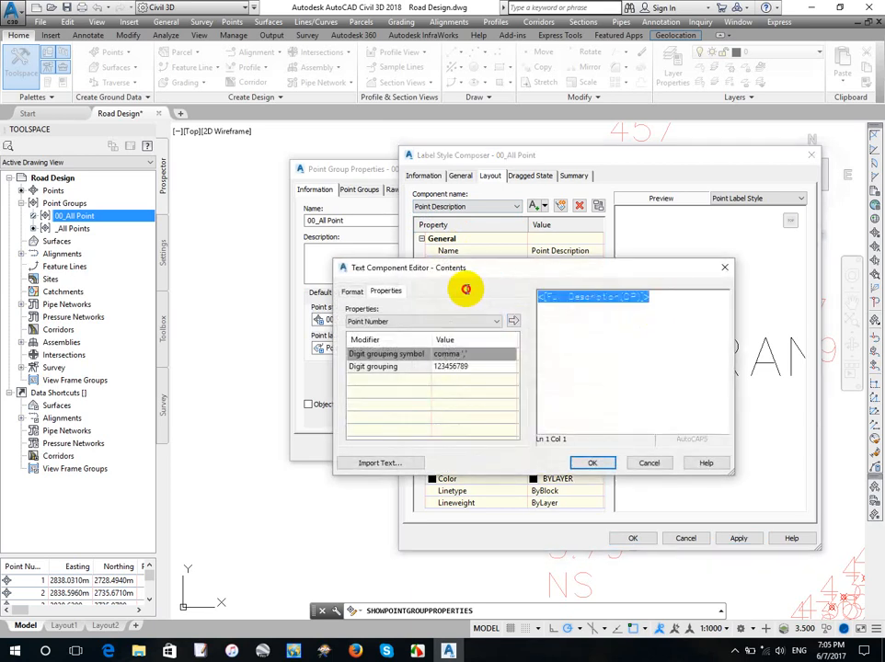
pyautogui.click(354, 292)
pyautogui.click(373, 373)
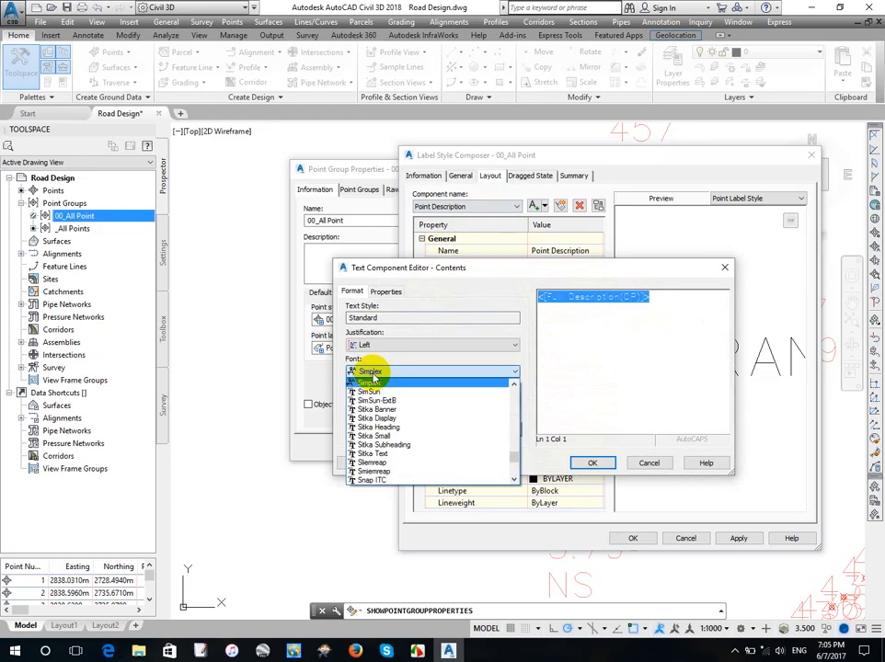
pyautogui.write('arent')
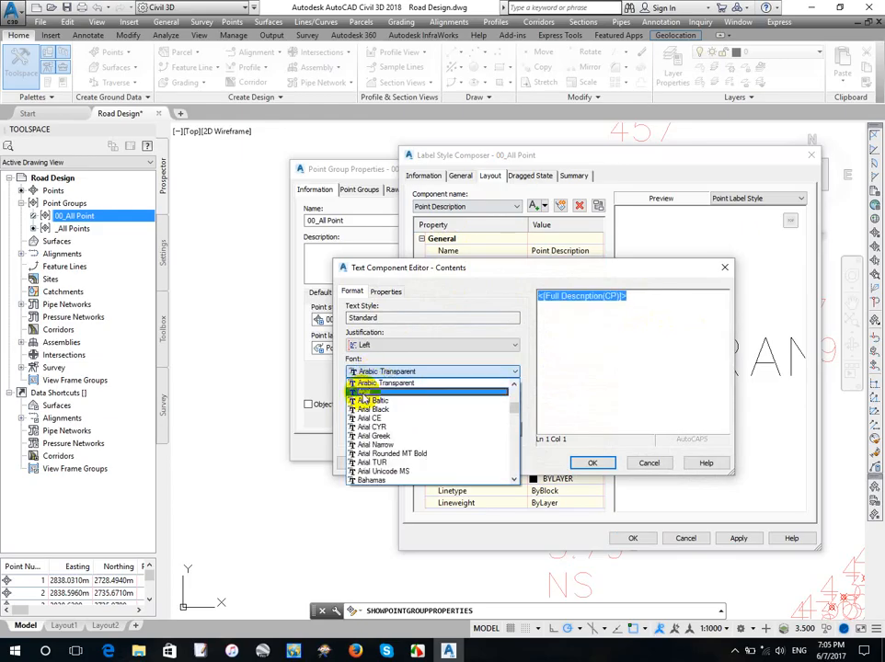
pyautogui.click(363, 394)
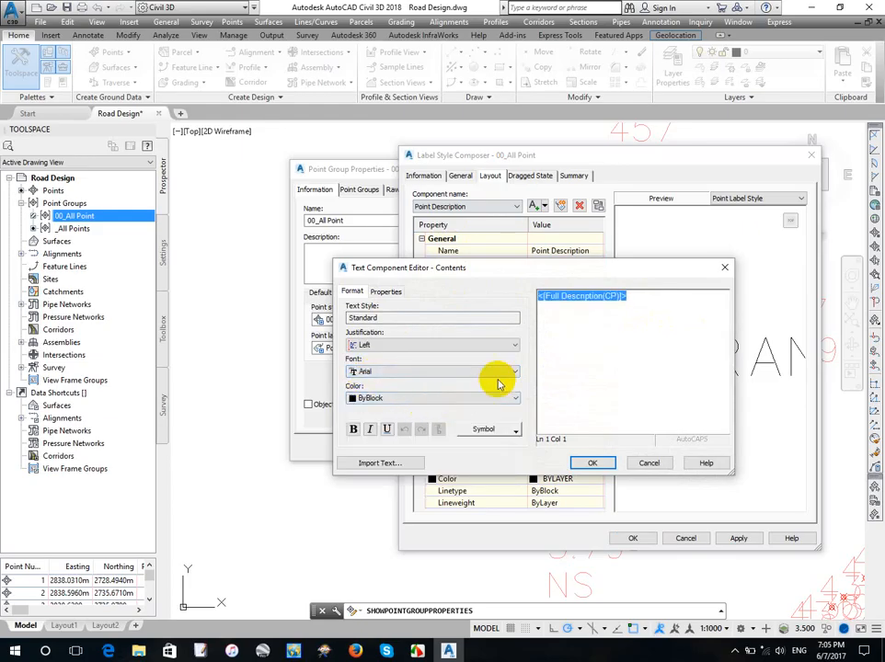
pyautogui.click(596, 464)
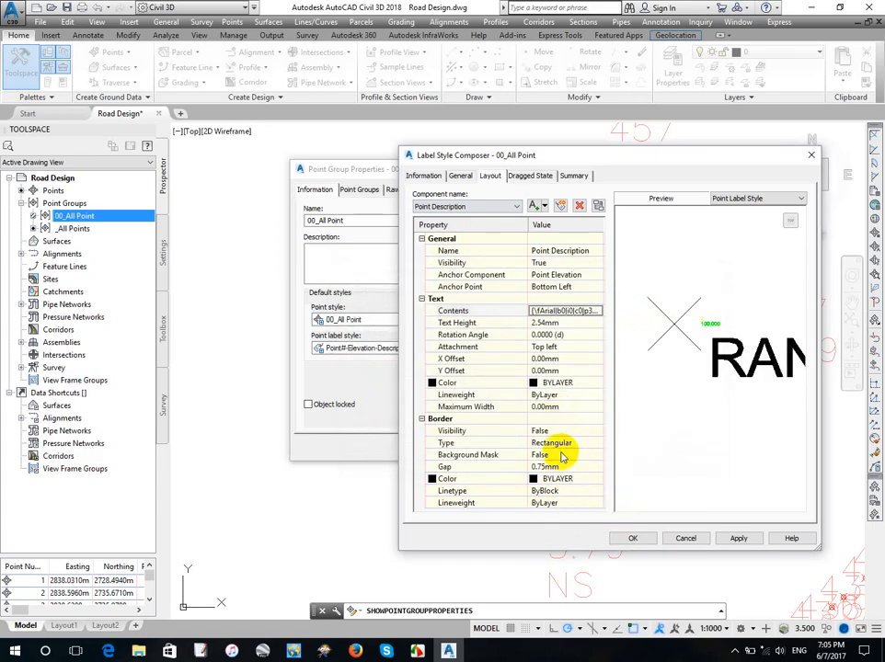
# Set the Point Description component's text height to 0.25 mm and its text color to cyan
pyautogui.click(553, 323)
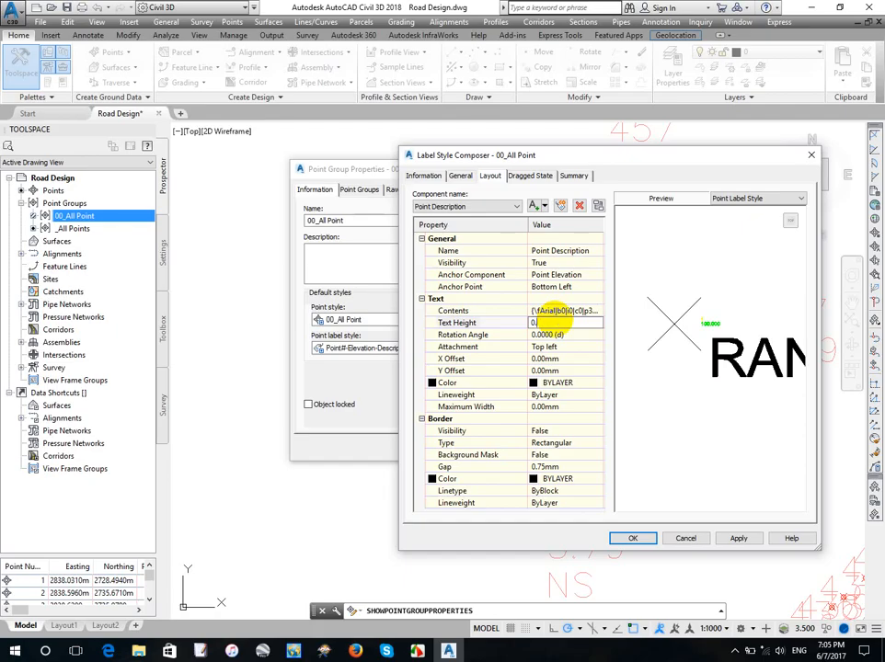
pyautogui.write('0.25')
pyautogui.press('Return')
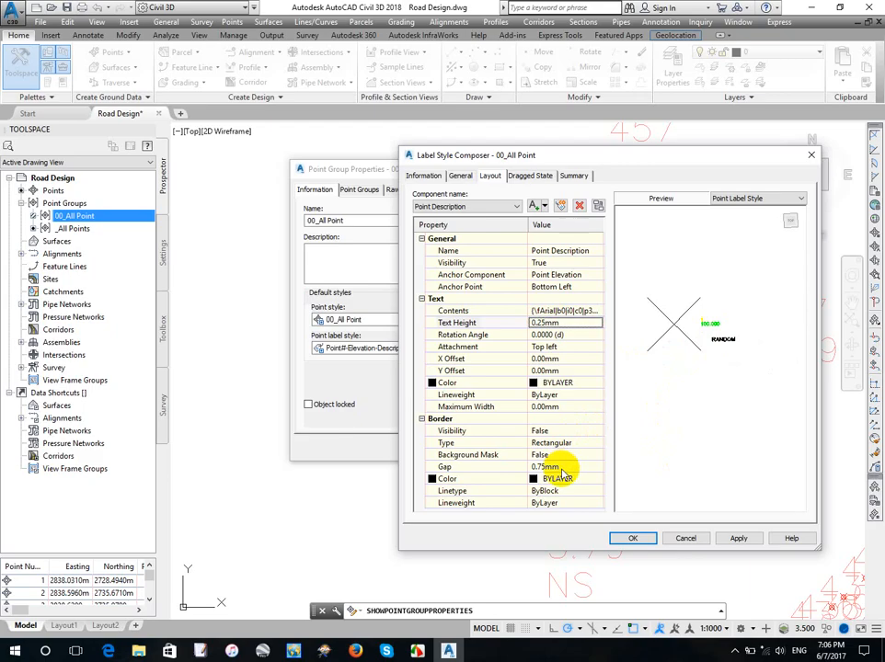
pyautogui.click(573, 382)
pyautogui.click(598, 383)
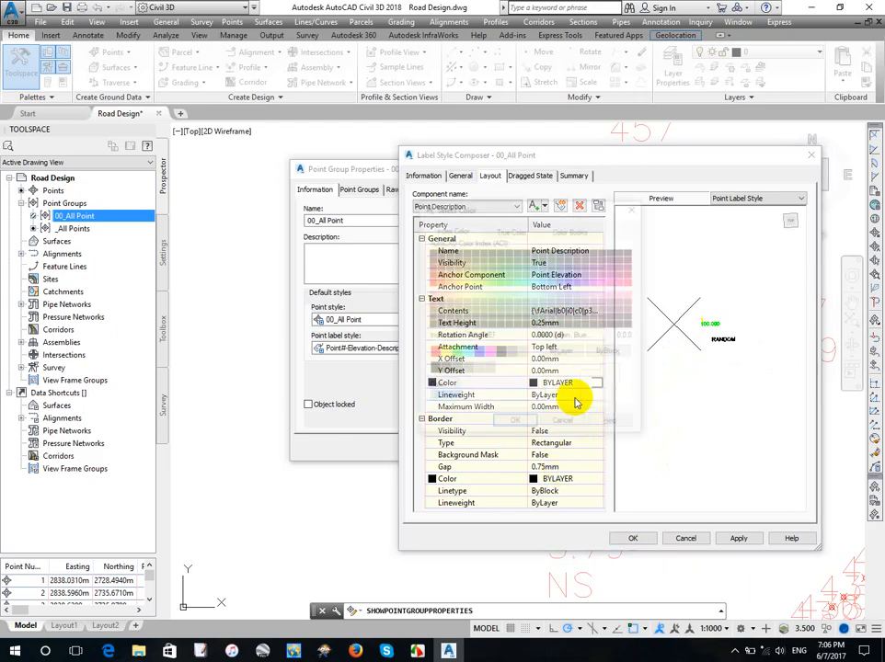
pyautogui.click(466, 352)
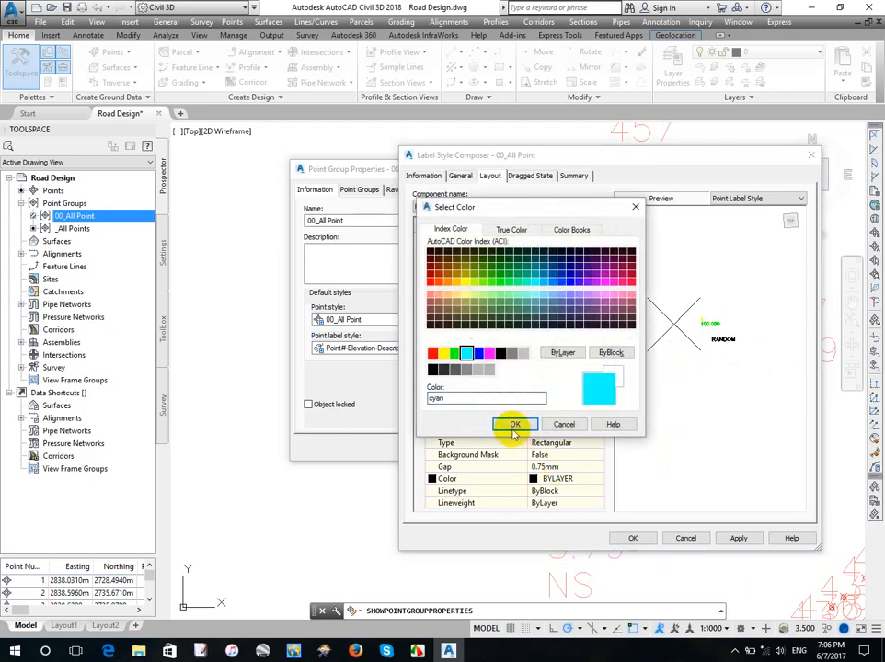
pyautogui.click(514, 424)
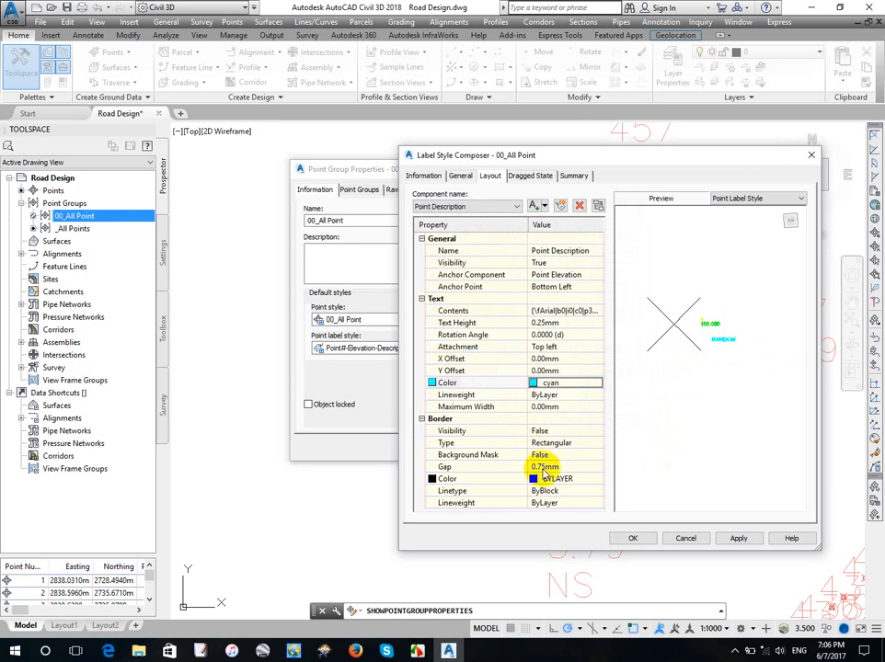
# Set the Point Description component's border gap to 0.02 mm and apply the changes to the label style
pyautogui.click(542, 468)
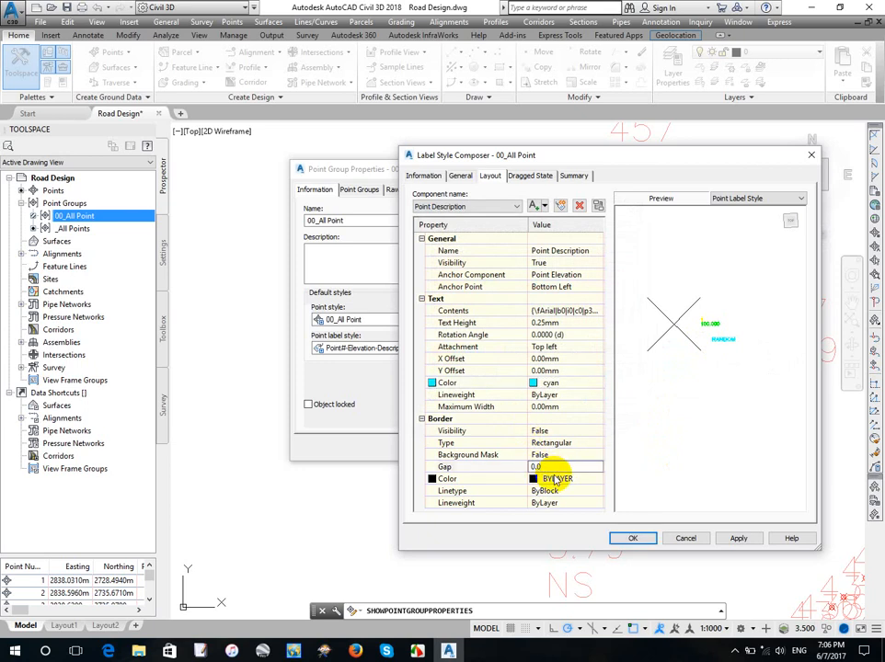
pyautogui.write('0.025')
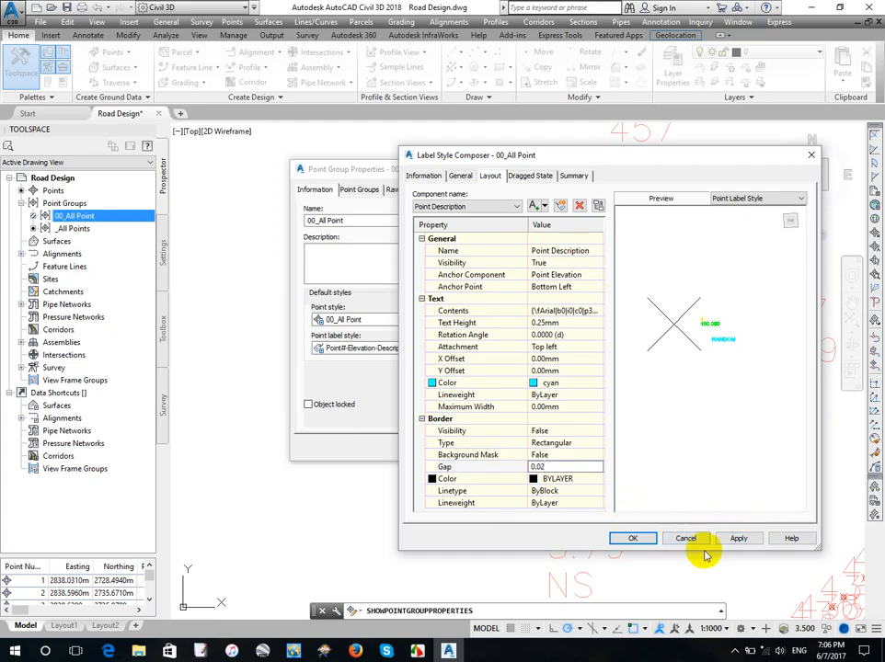
pyautogui.click(738, 539)
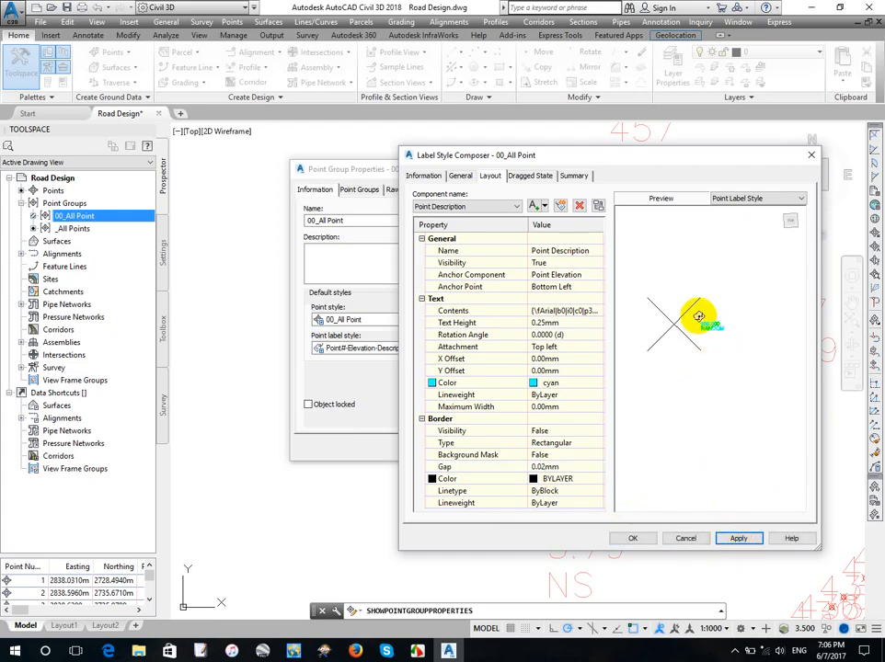
pyautogui.click(456, 206)
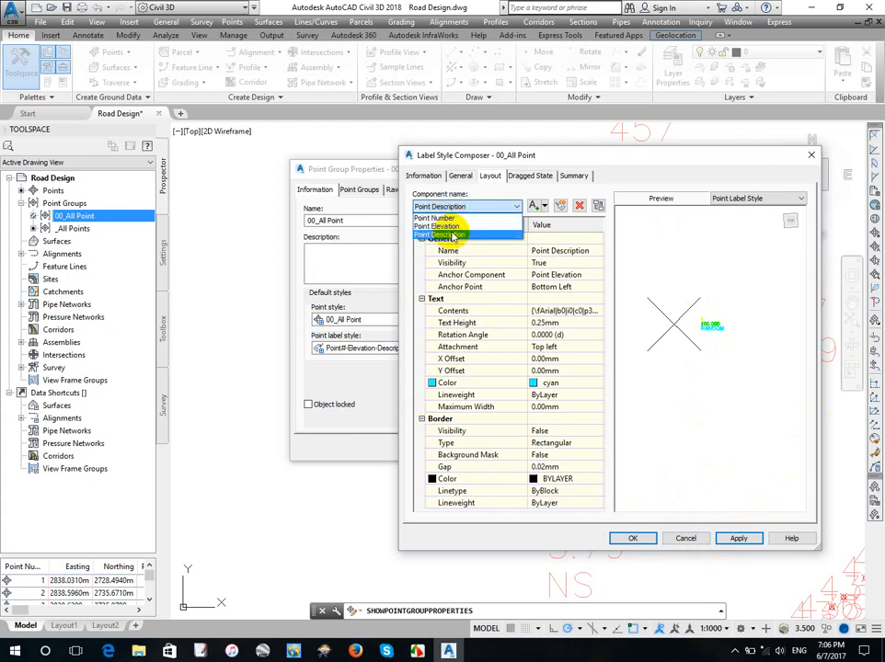
pyautogui.click(642, 178)
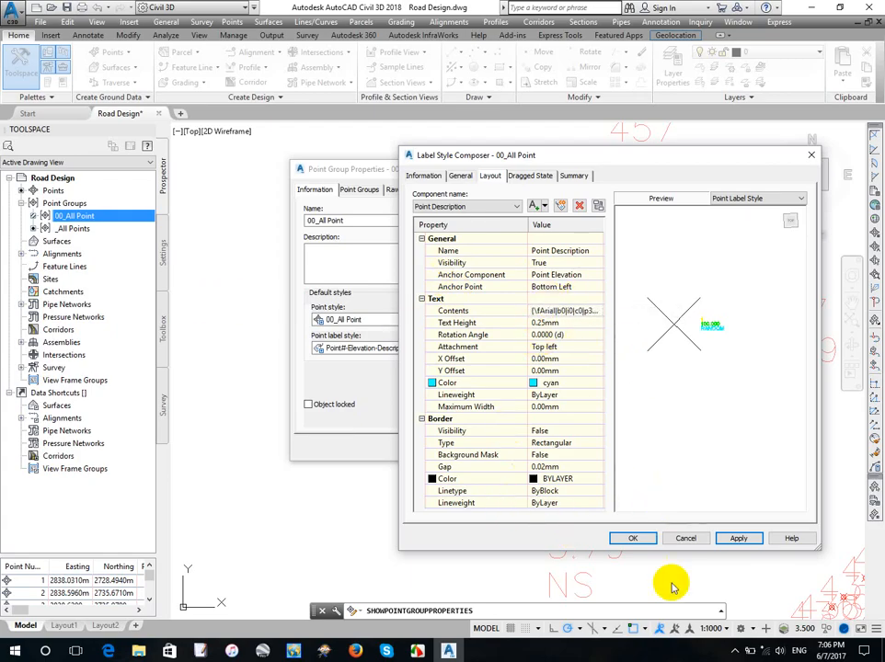
# Accept the 00_All Point label style and apply it to the 00_All Point point group, closing the group's properties
pyautogui.click(632, 538)
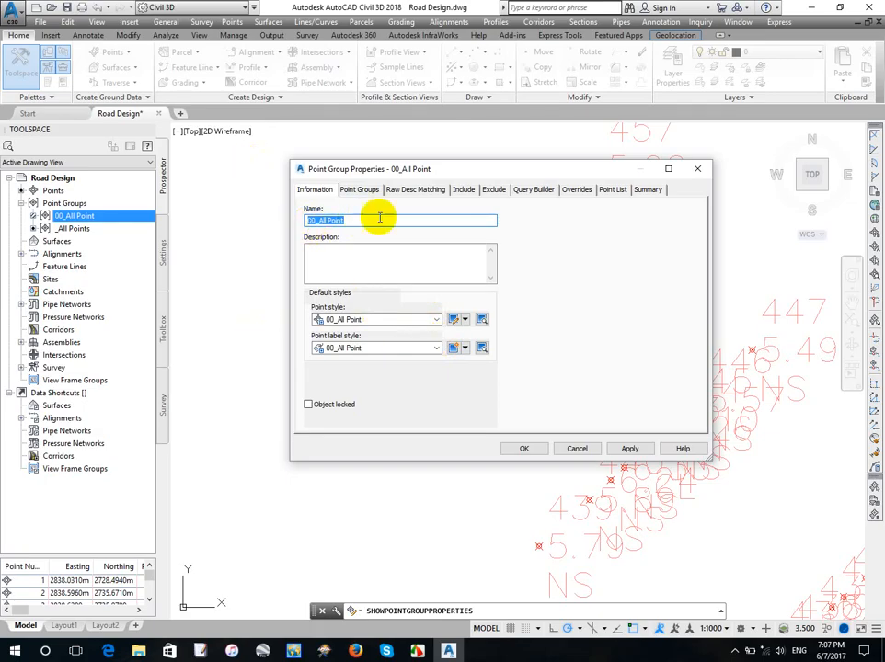
pyautogui.click(633, 449)
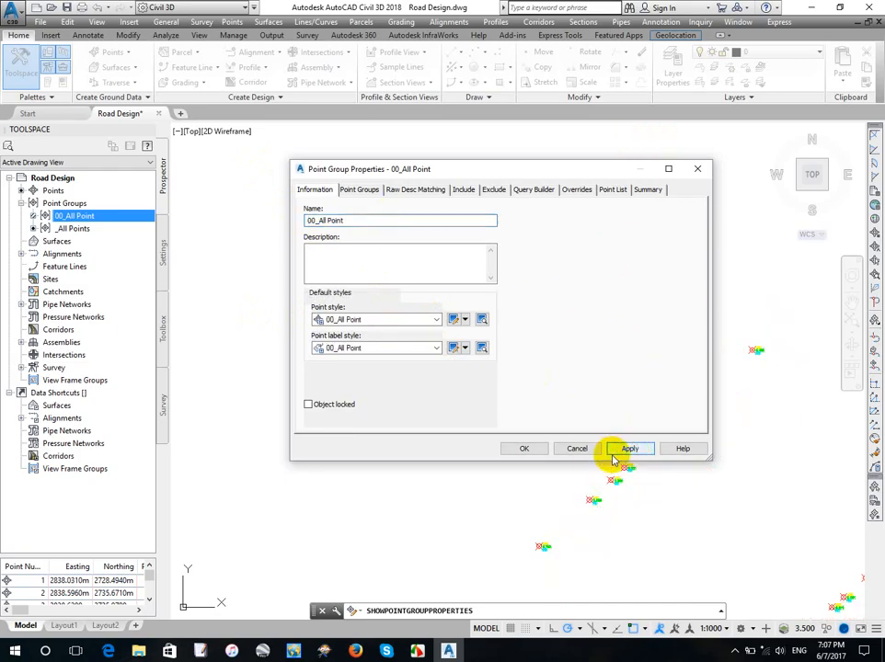
pyautogui.click(516, 447)
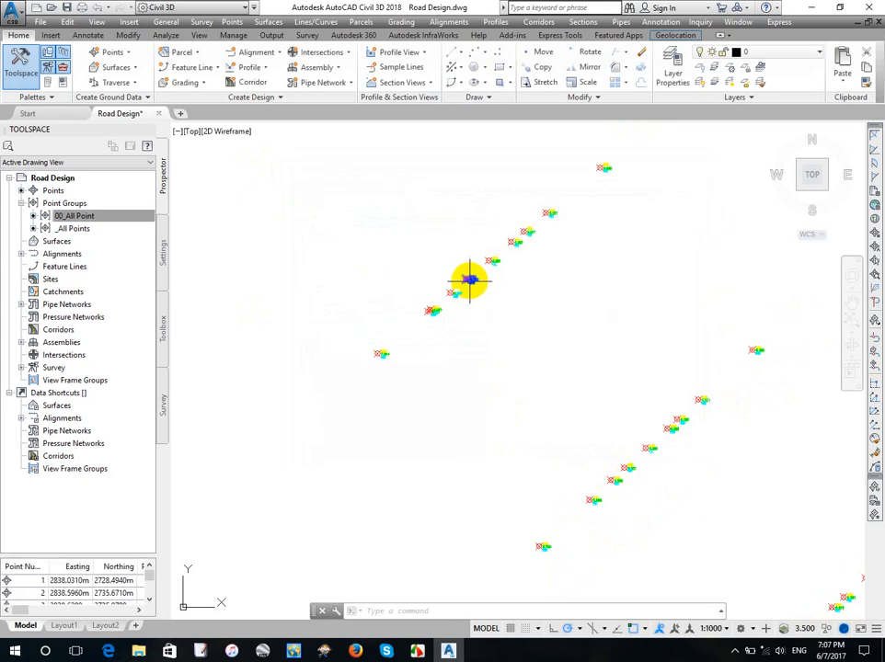
# Examine the survey point markers and their number, elevation and description labels up close at several places along the road
pyautogui.scroll(6, 436, 317)
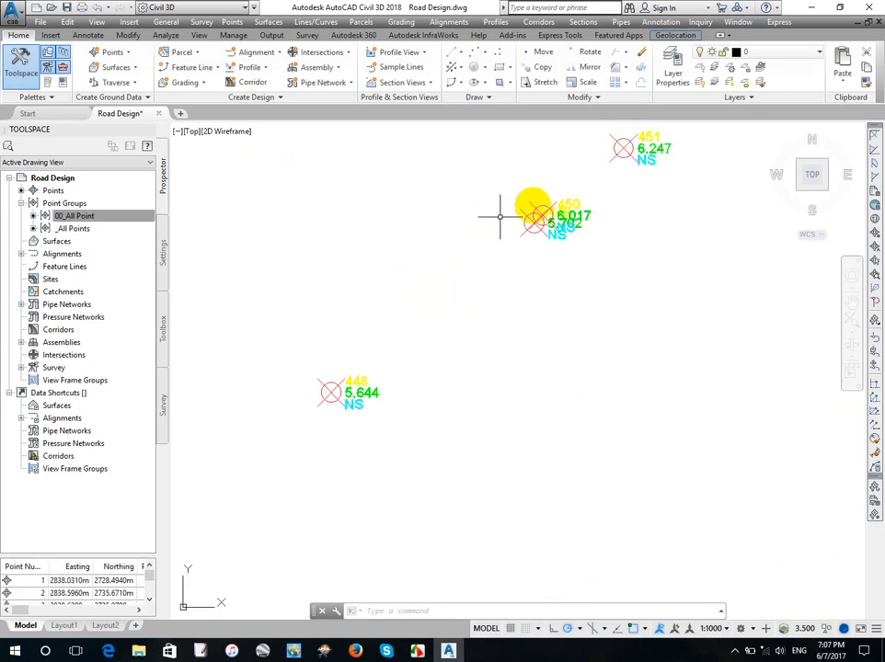
pyautogui.scroll(-4, 460, 261)
pyautogui.scroll(5, 430, 387)
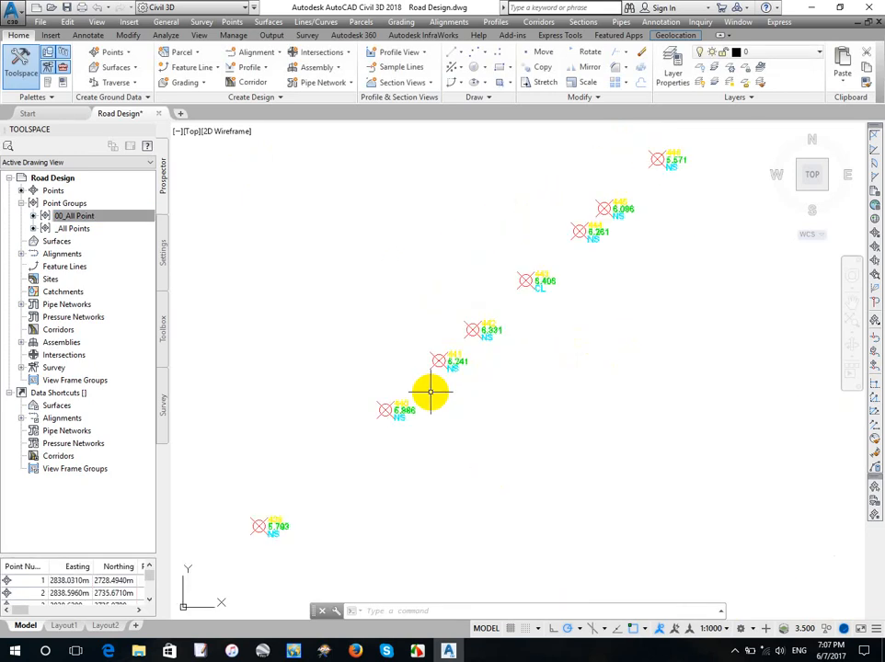
pyautogui.scroll(8, 326, 450)
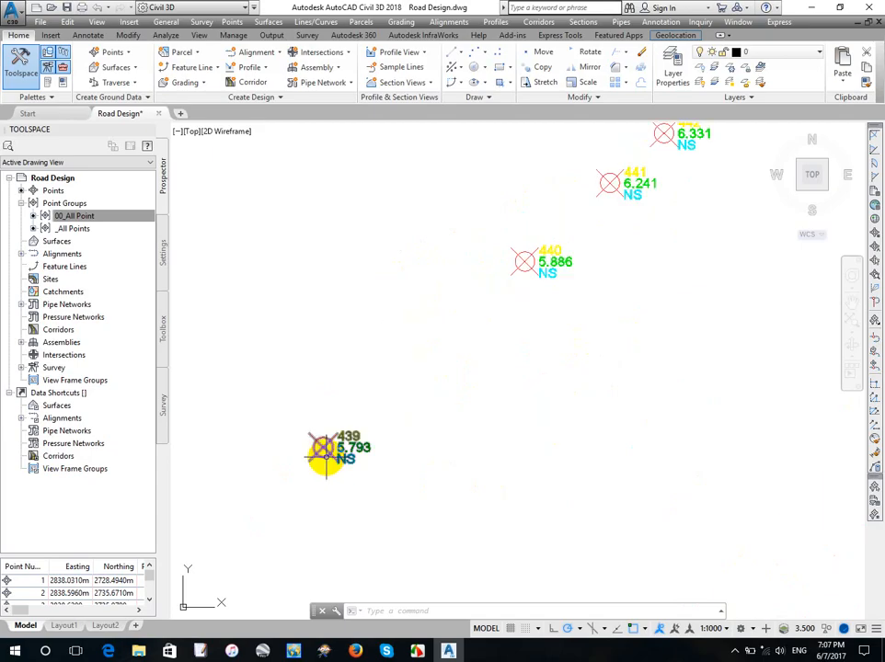
pyautogui.moveTo(322, 464); pyautogui.dragTo(385, 434, button='middle')
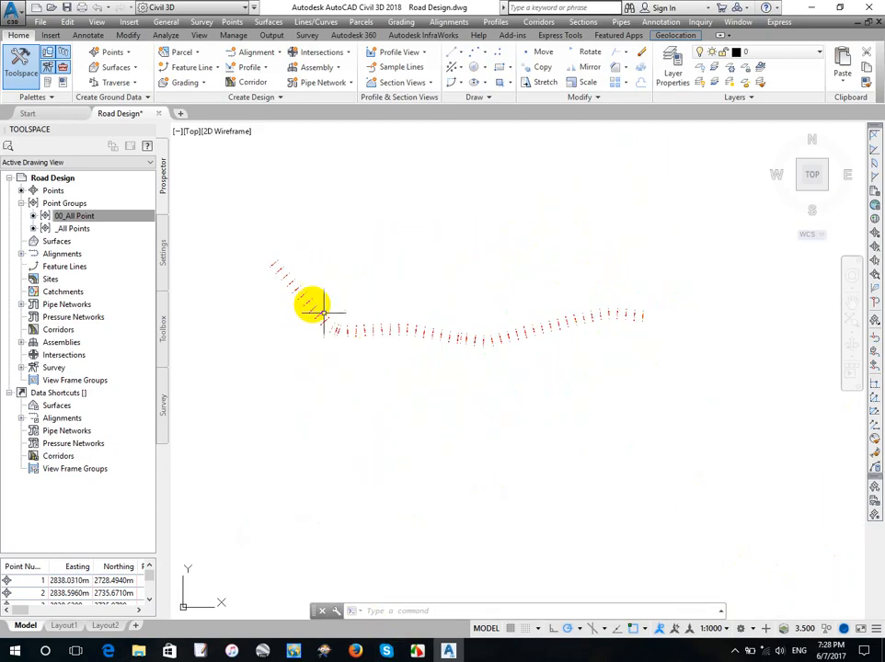
pyautogui.scroll(3, 310, 304)
pyautogui.scroll(5, 276, 295)
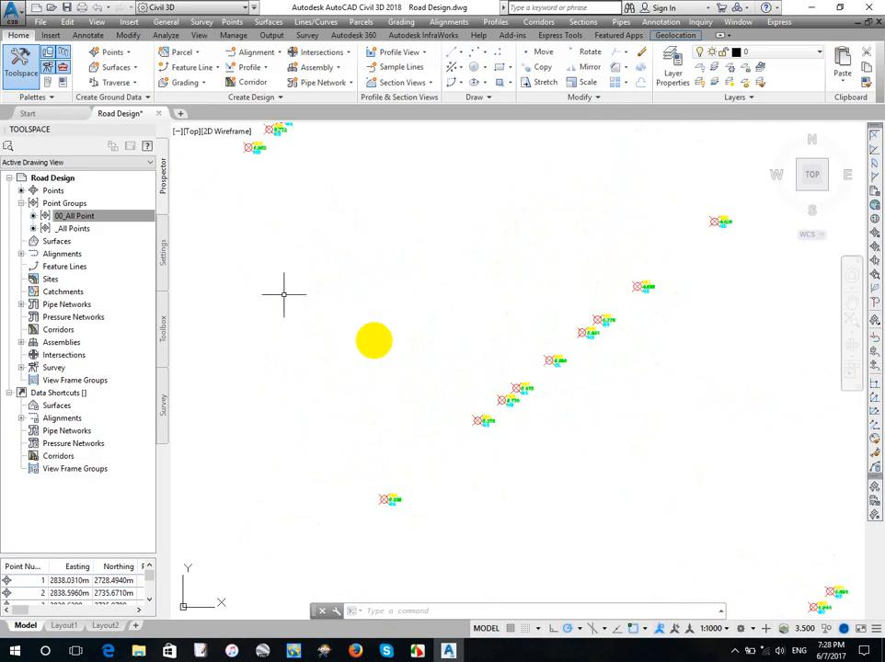